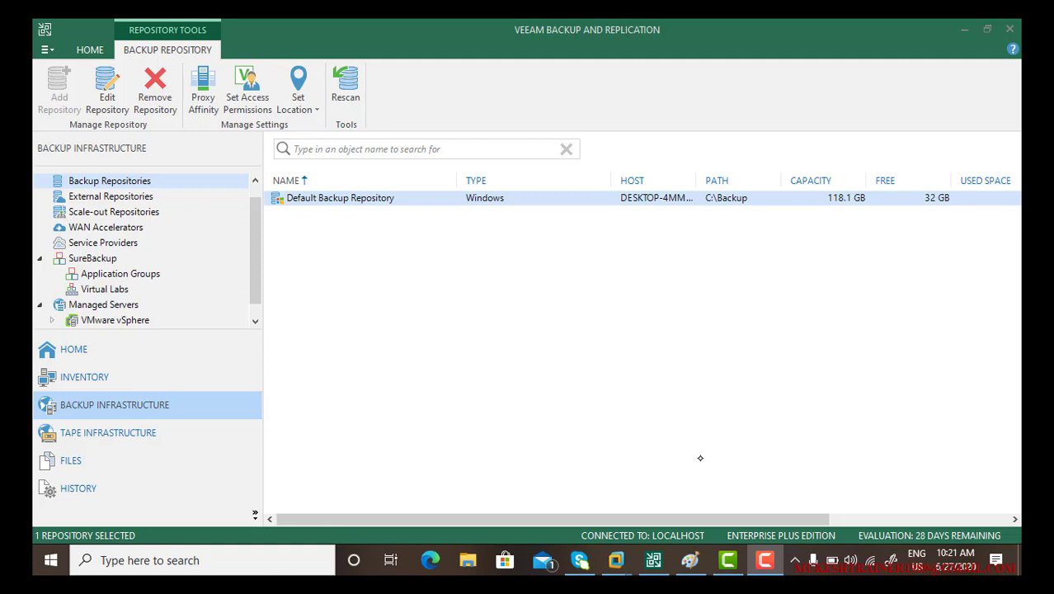
Step: Examine the backup proxies and the Default Backup Repository's type, host, path and capacity in the backup infrastructure
{"action": "left_click", "coordinate": [116, 358]}
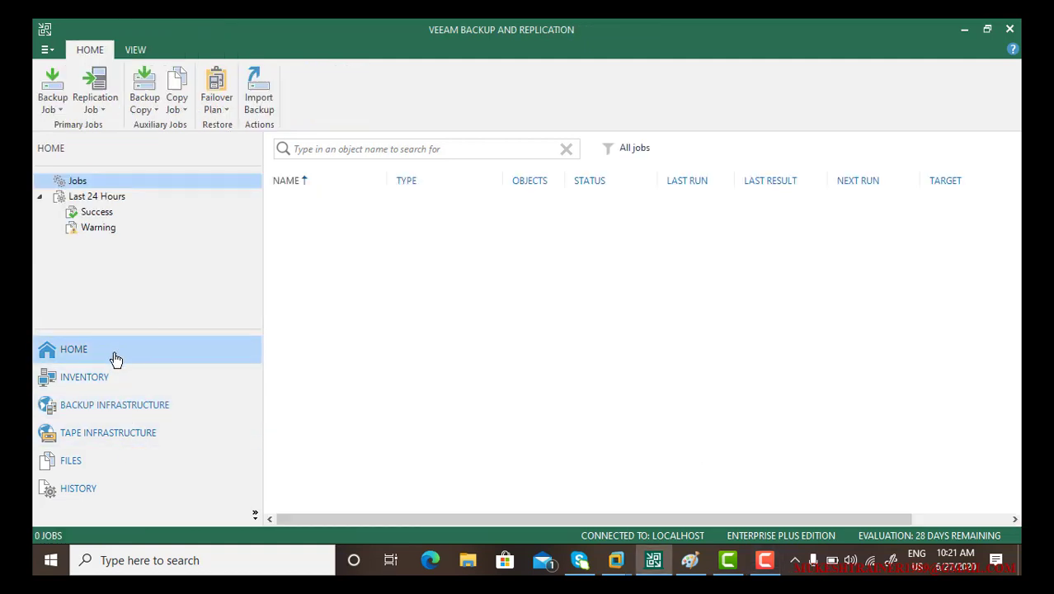
{"action": "left_click", "coordinate": [132, 409]}
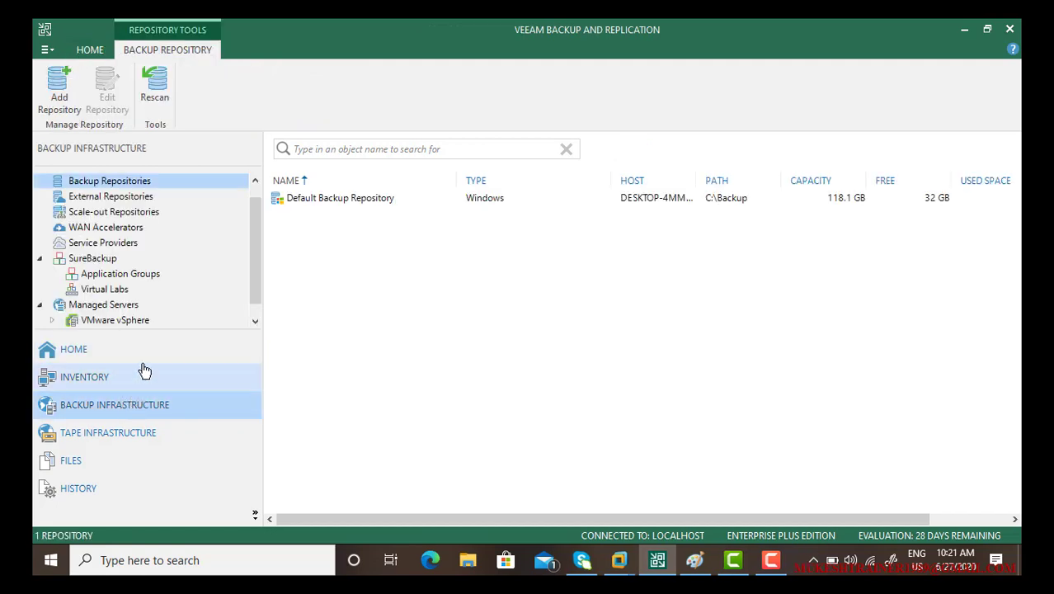
{"action": "left_click", "coordinate": [255, 182]}
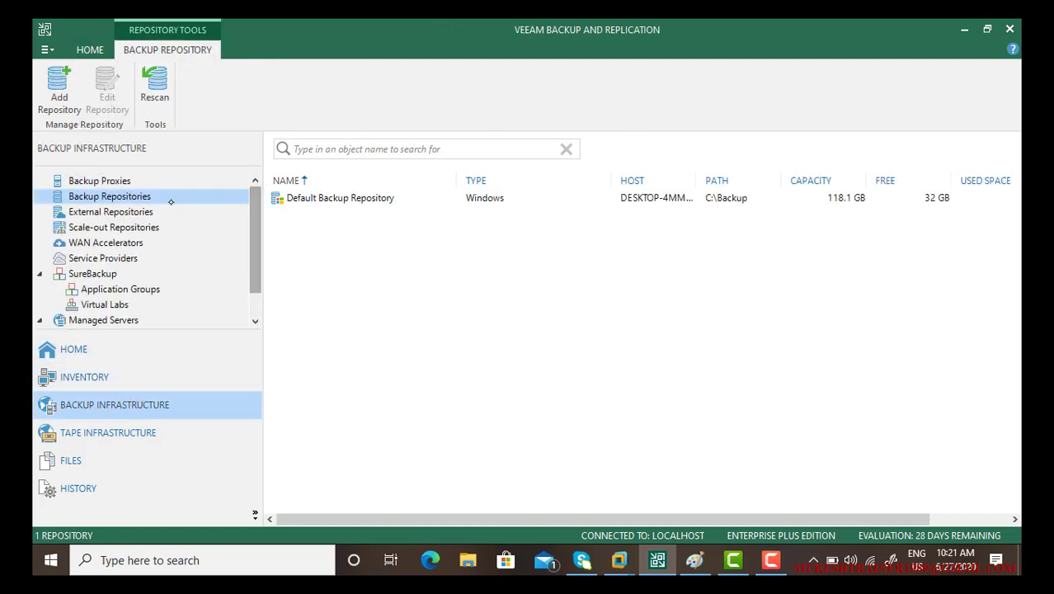
{"action": "left_click", "coordinate": [117, 180]}
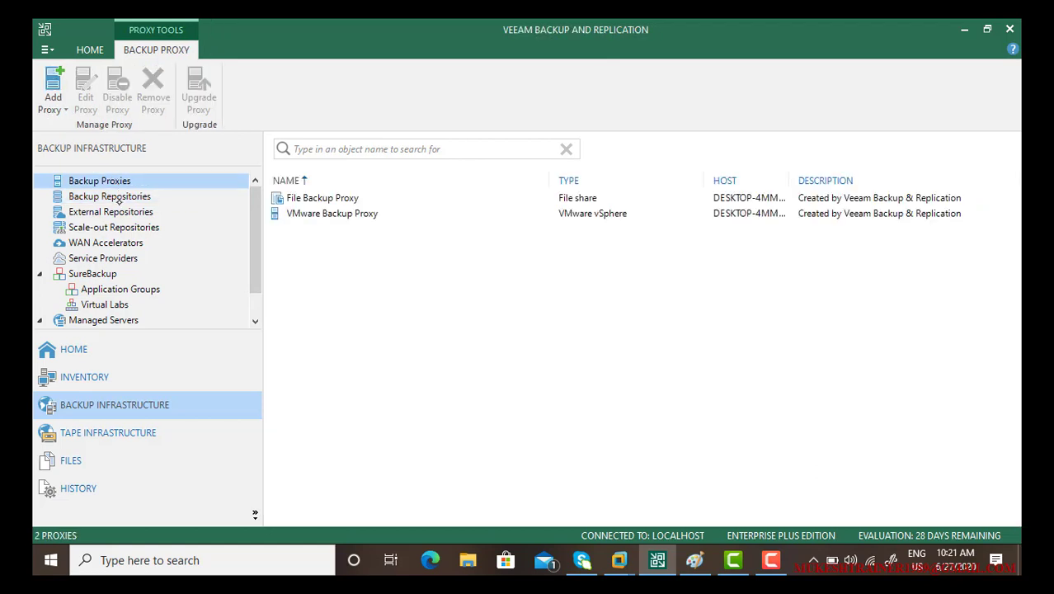
{"action": "left_click", "coordinate": [116, 199]}
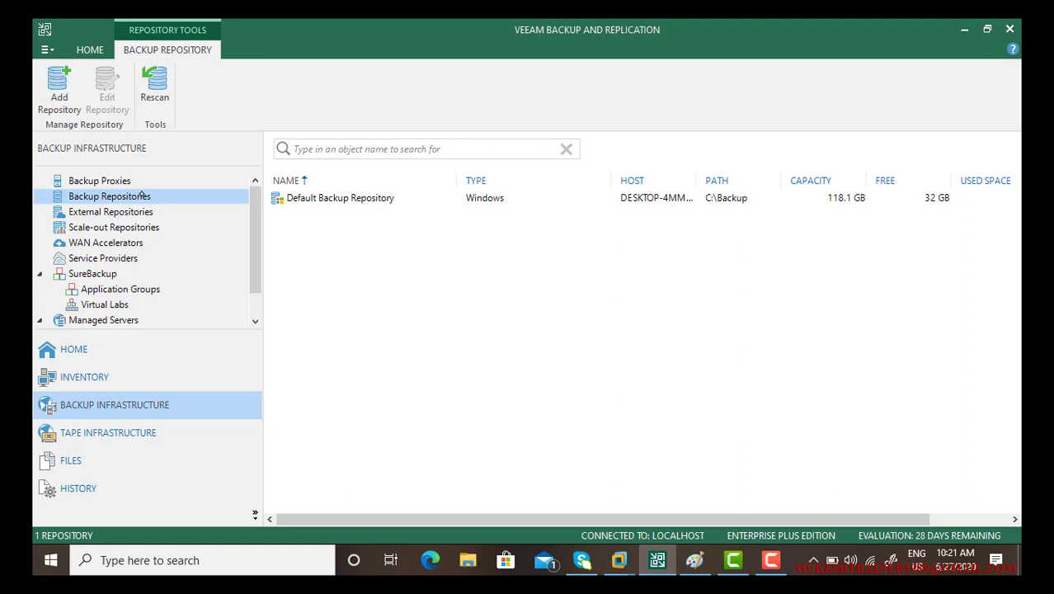
{"action": "left_click", "coordinate": [328, 200]}
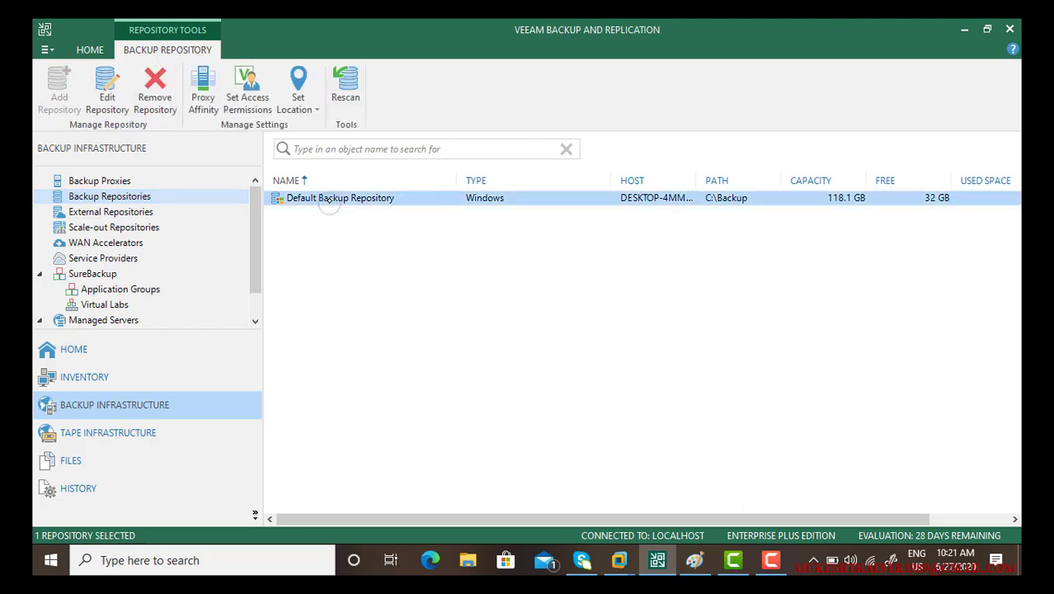
{"action": "left_click", "coordinate": [704, 221]}
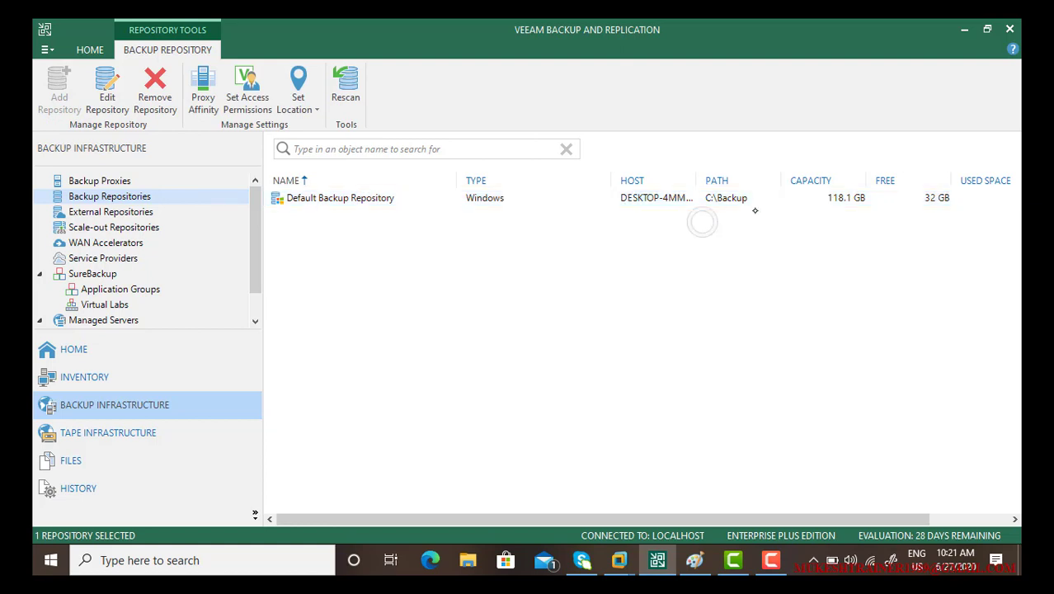
{"action": "left_click", "coordinate": [740, 198]}
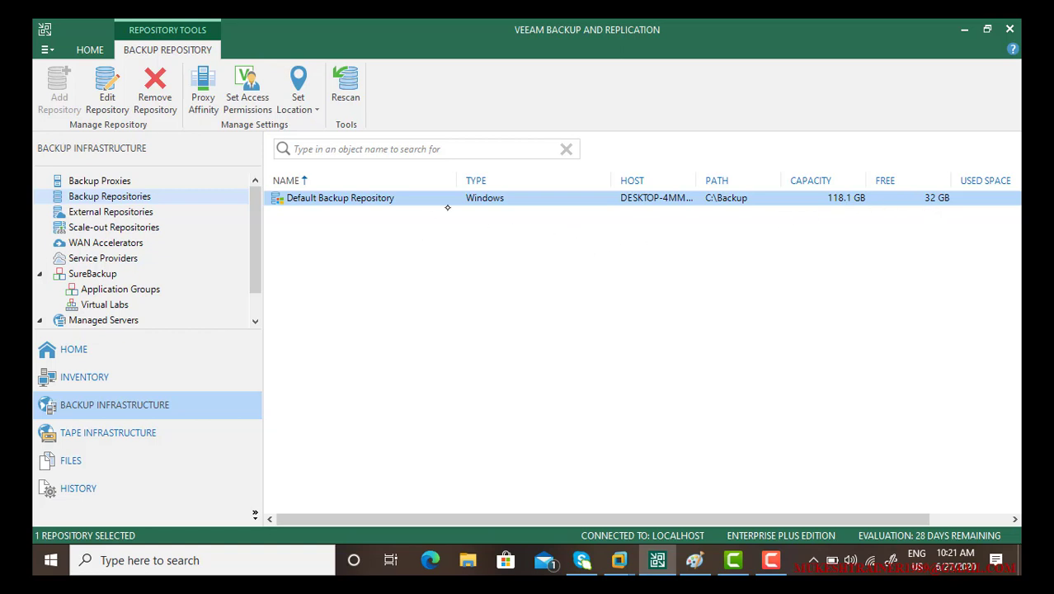
{"action": "left_click", "coordinate": [370, 262]}
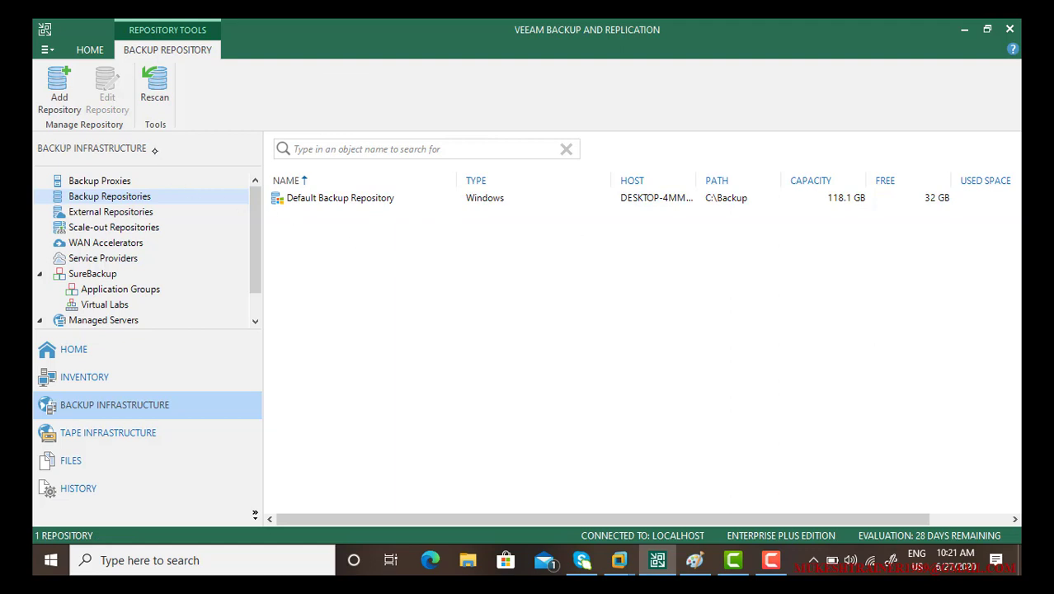
{"action": "left_click", "coordinate": [128, 196]}
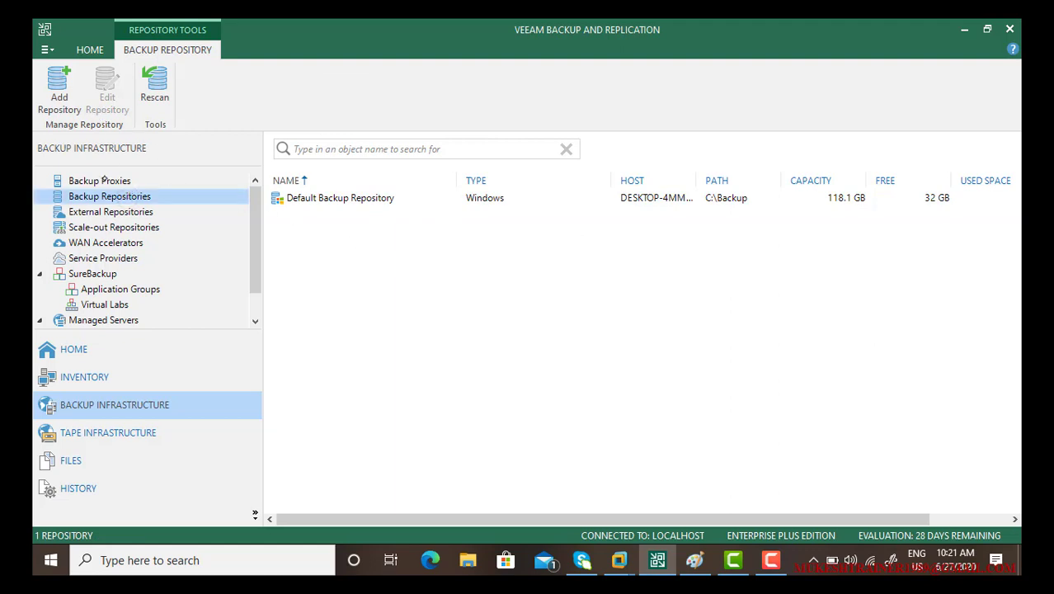
Step: Start a new direct attached storage repository for Microsoft Windows, keeping the name Backup Repository 1 and the default description
{"action": "left_click", "coordinate": [62, 99]}
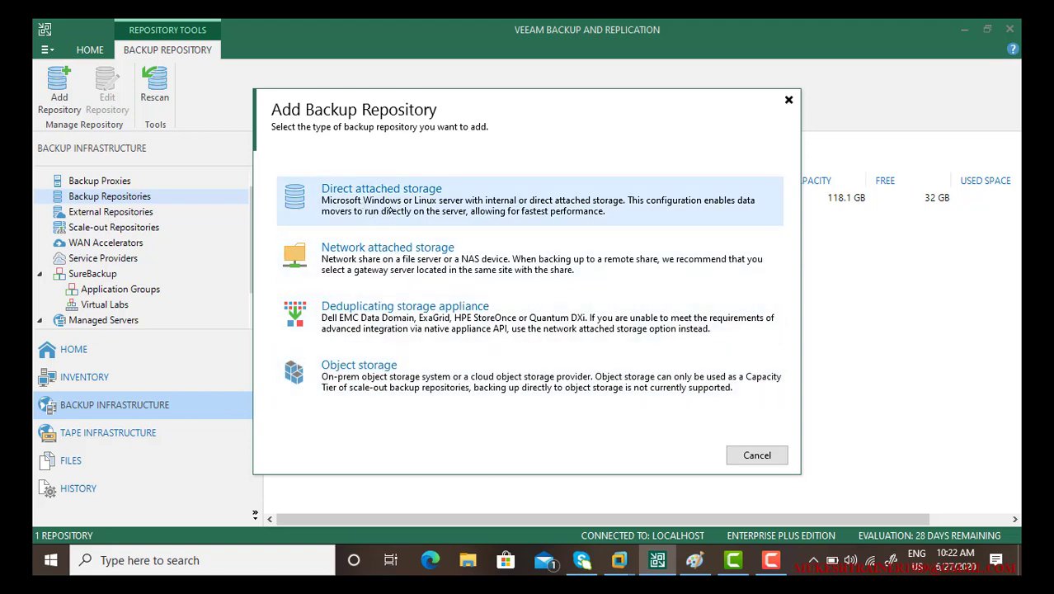
{"action": "left_click", "coordinate": [393, 211]}
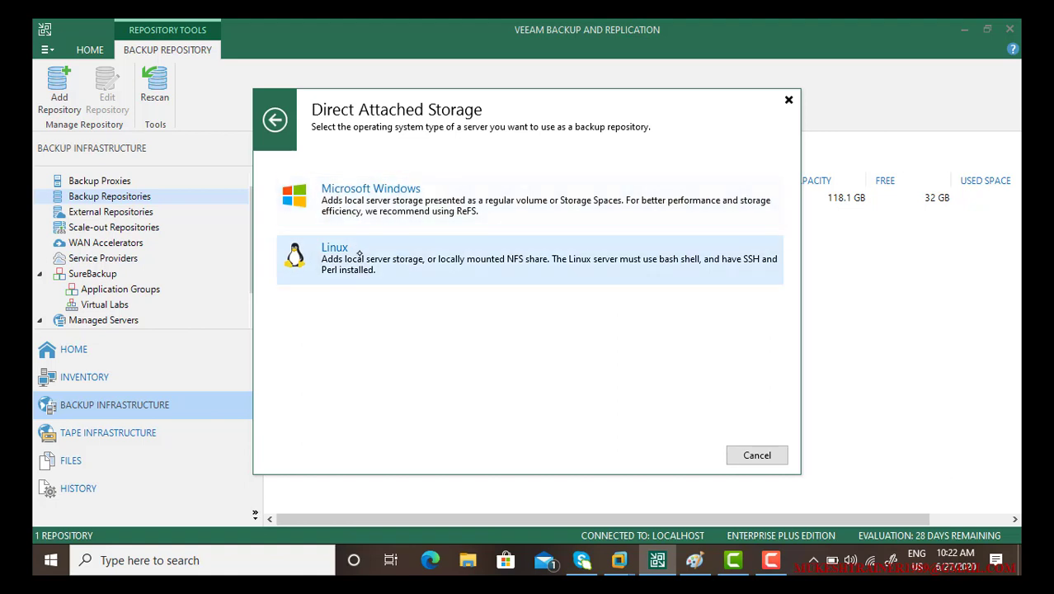
{"action": "left_click", "coordinate": [420, 200]}
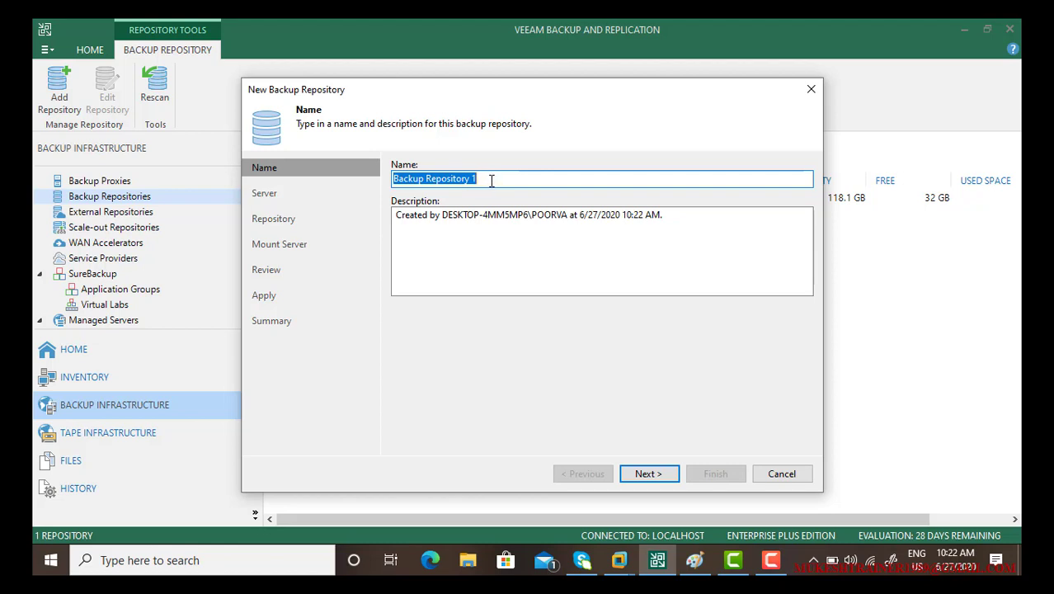
{"action": "right_click", "coordinate": [494, 178]}
{"action": "left_click", "coordinate": [511, 179]}
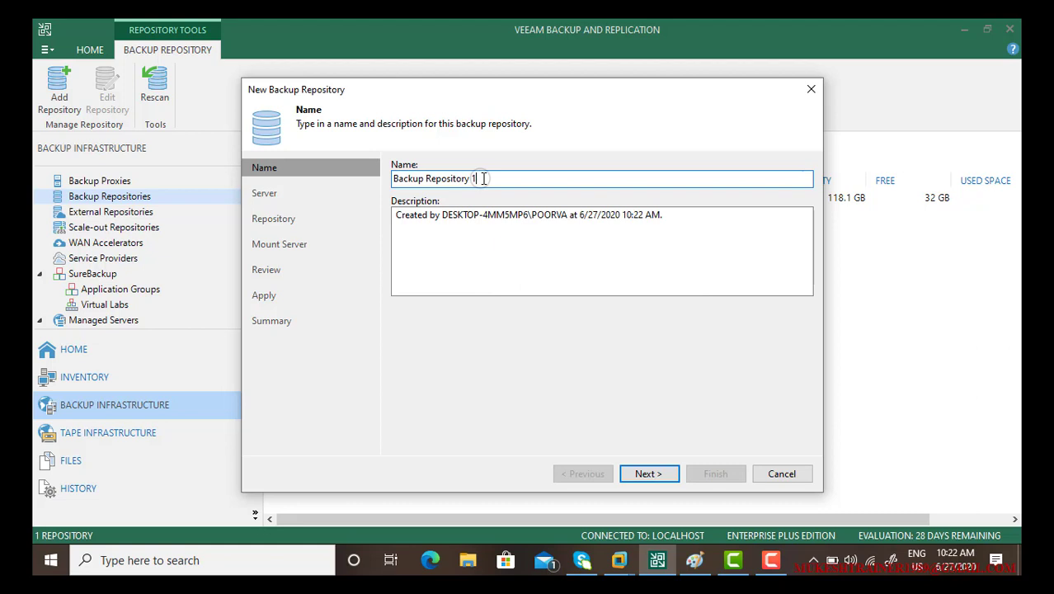
{"action": "left_click", "coordinate": [587, 214]}
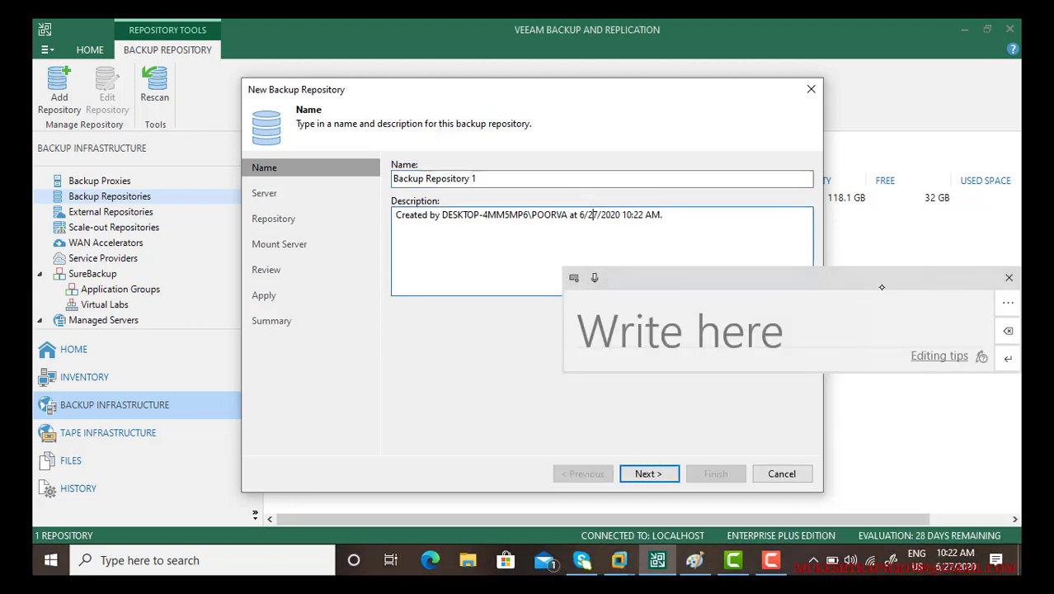
{"action": "left_click", "coordinate": [1009, 277]}
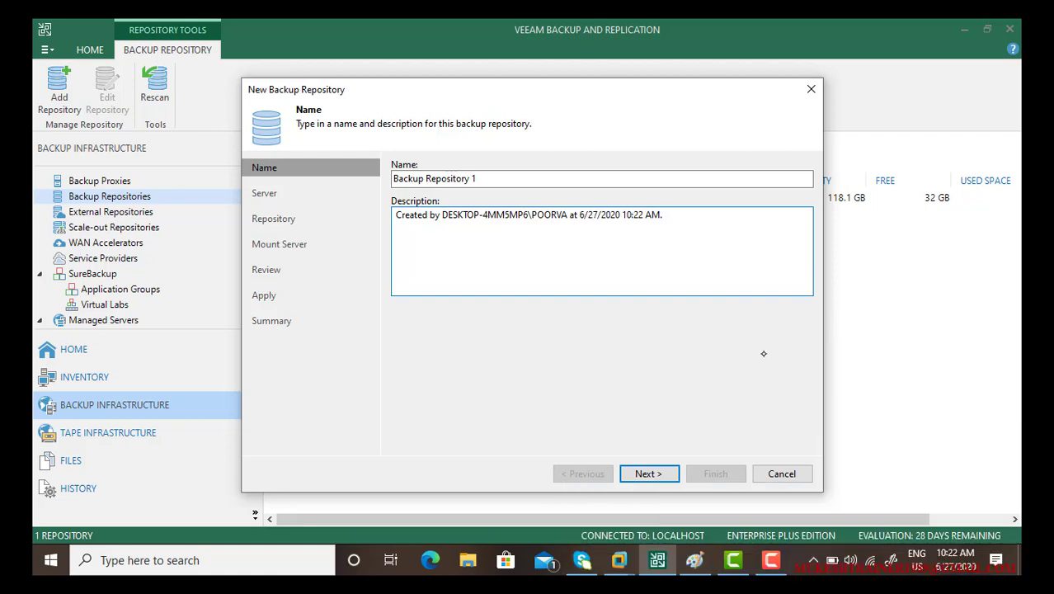
{"action": "left_click", "coordinate": [640, 474]}
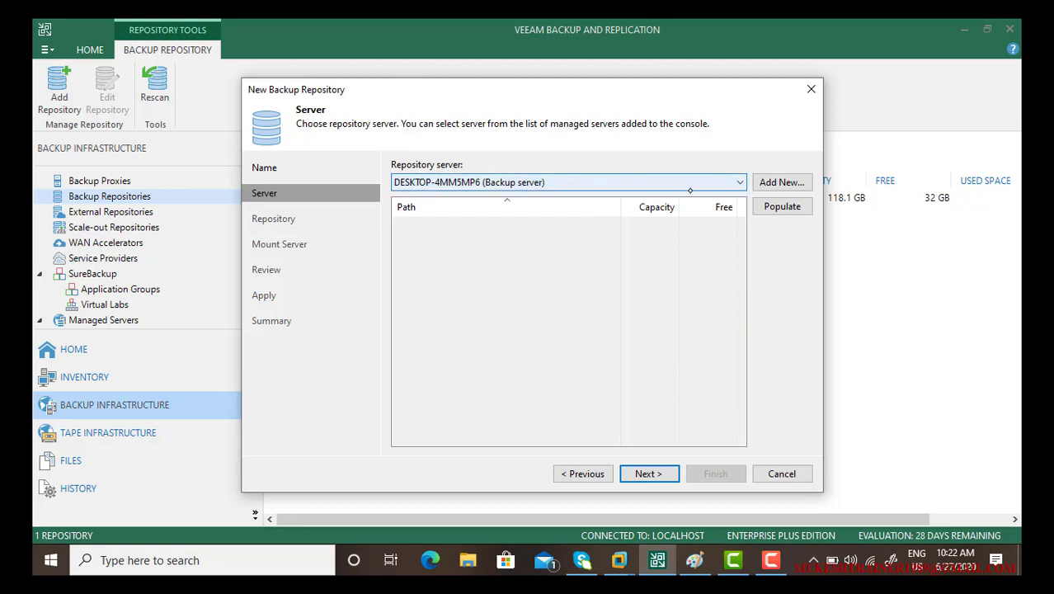
{"action": "left_click", "coordinate": [718, 183]}
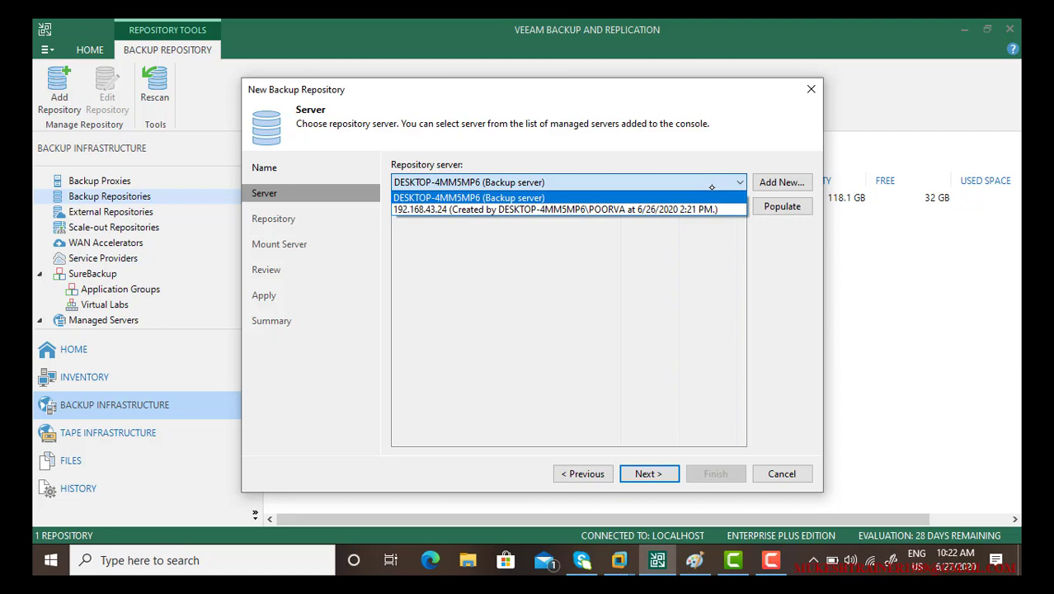
{"action": "left_click", "coordinate": [686, 210]}
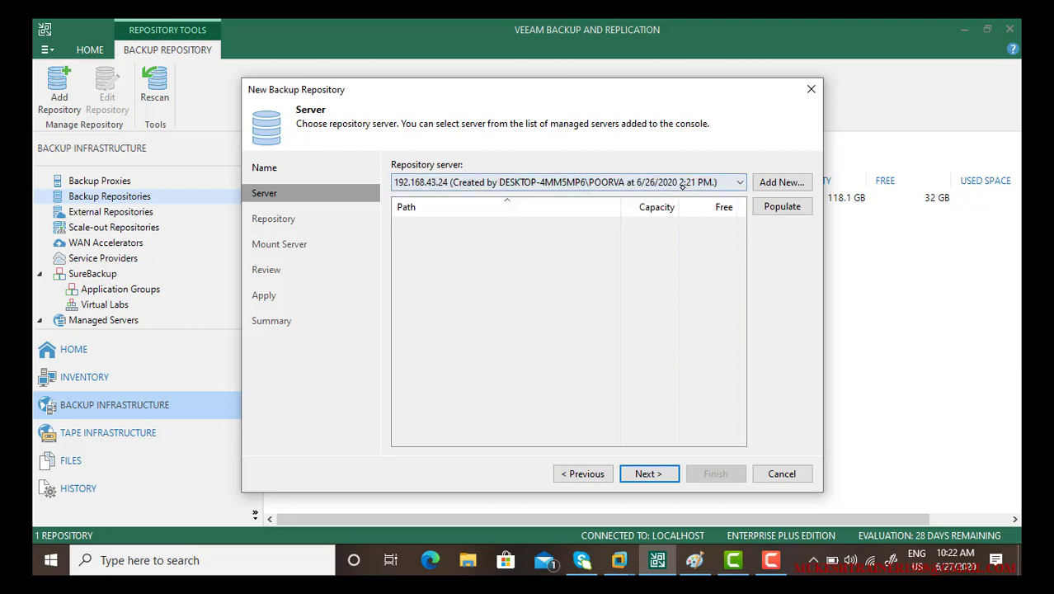
{"action": "left_click", "coordinate": [660, 184]}
{"action": "left_click", "coordinate": [706, 192]}
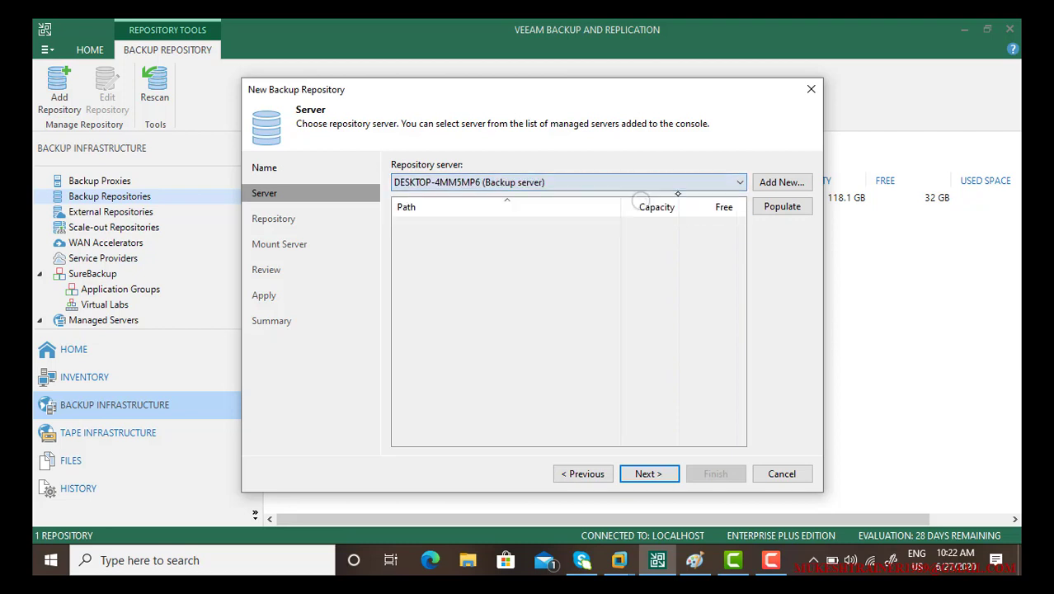
{"action": "left_click", "coordinate": [767, 183]}
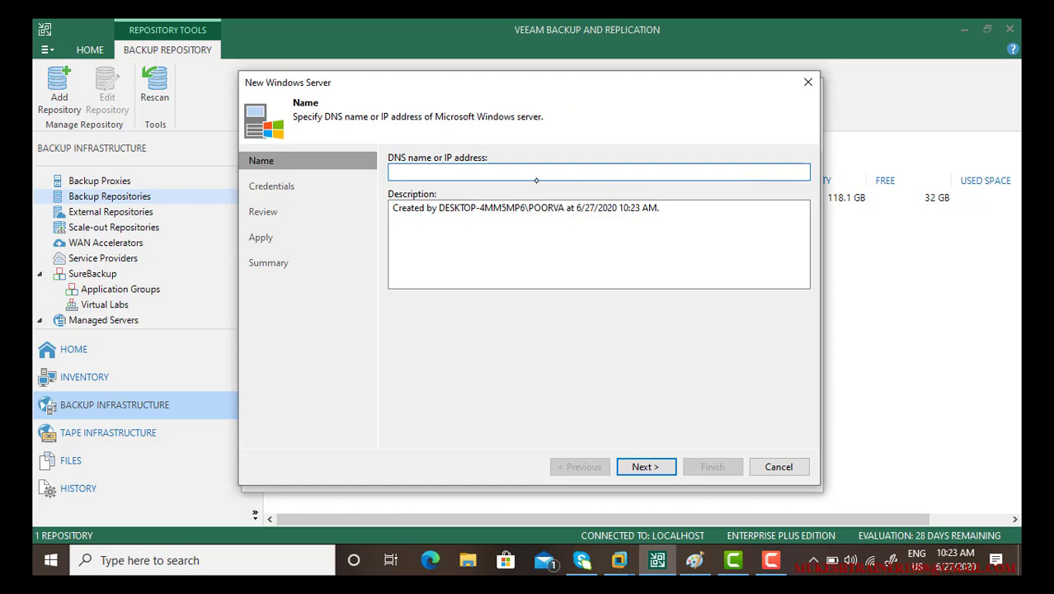
{"action": "left_click", "coordinate": [443, 174]}
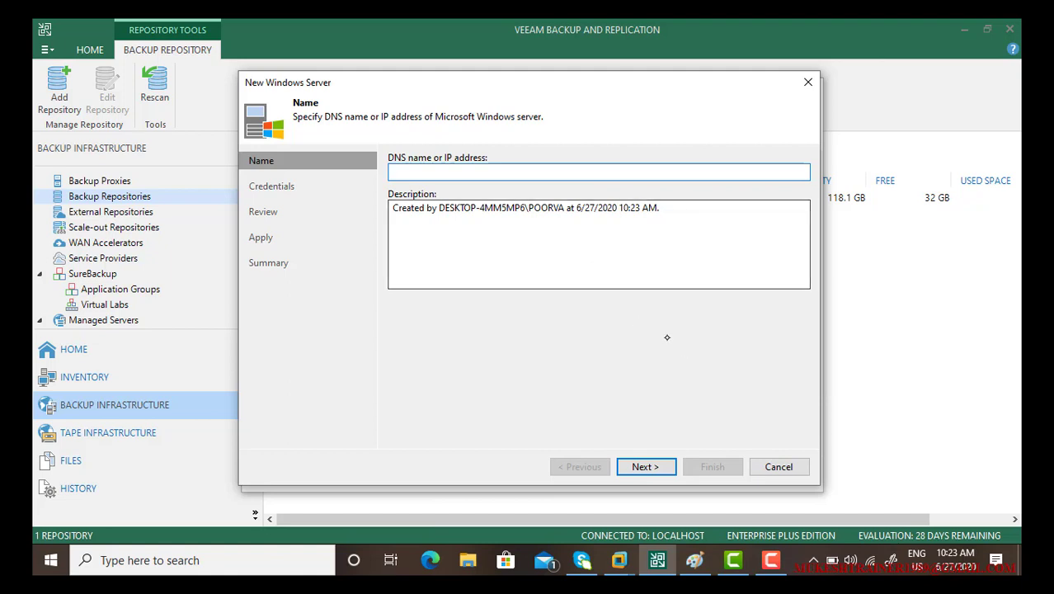
{"action": "left_click", "coordinate": [767, 467]}
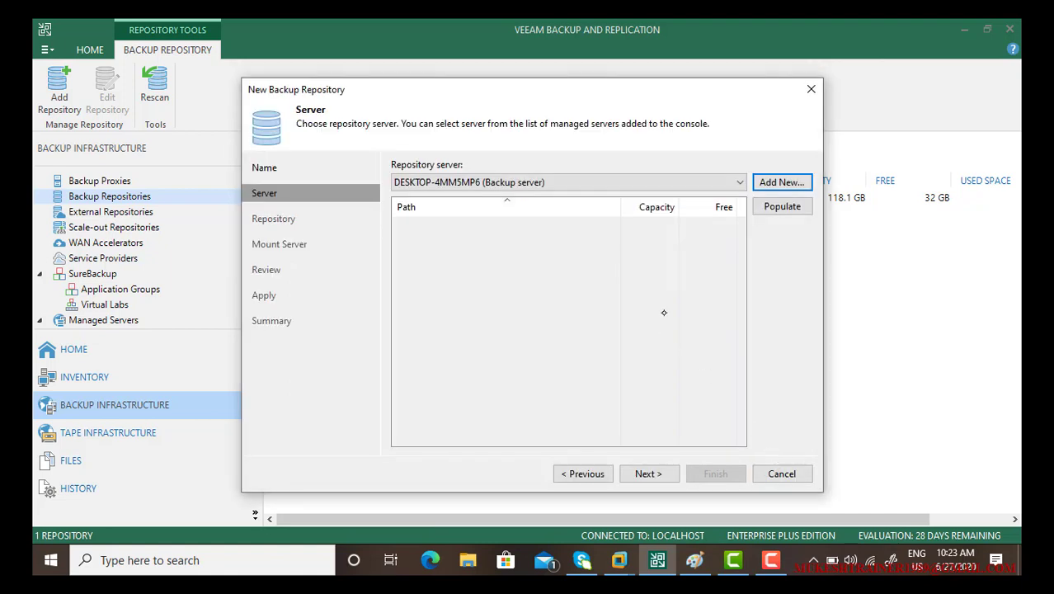
Step: Populate the backup server's volumes and choose the F:\ drive for the repository
{"action": "left_click", "coordinate": [779, 208]}
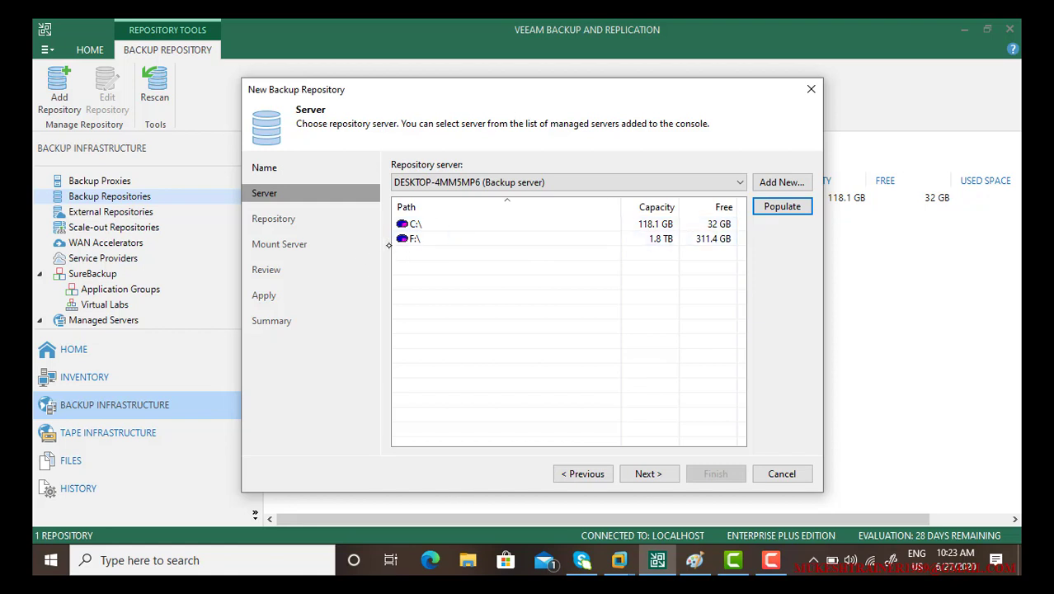
{"action": "left_click", "coordinate": [418, 238]}
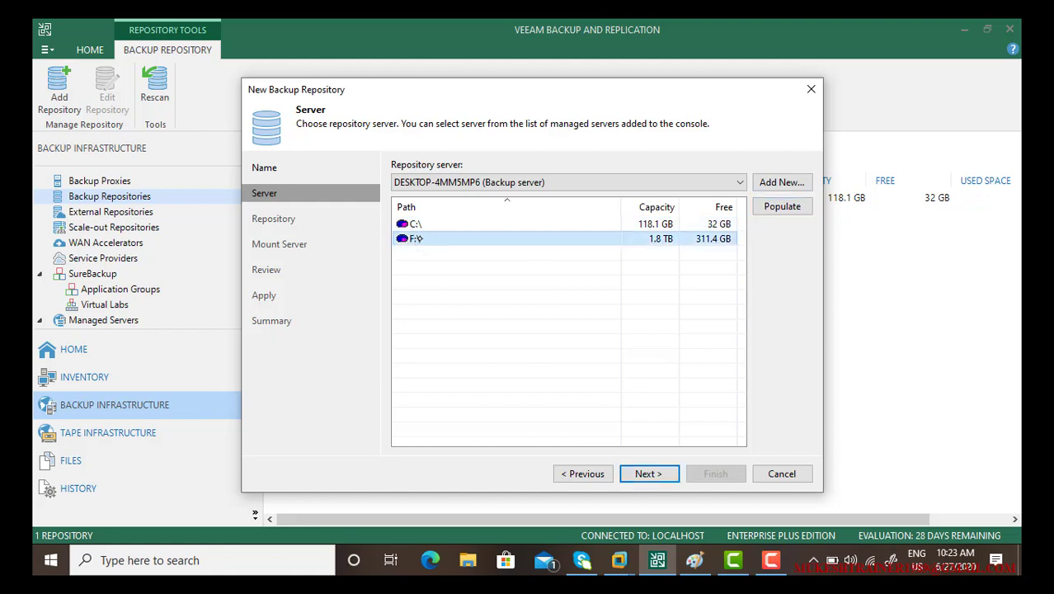
{"action": "left_click", "coordinate": [638, 473]}
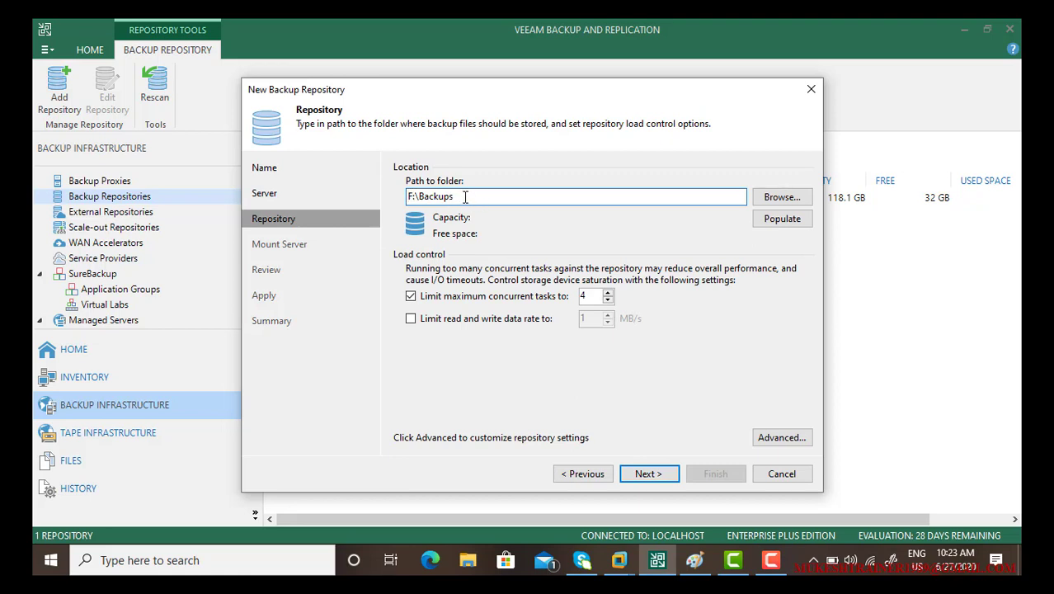
{"action": "left_click", "coordinate": [782, 197]}
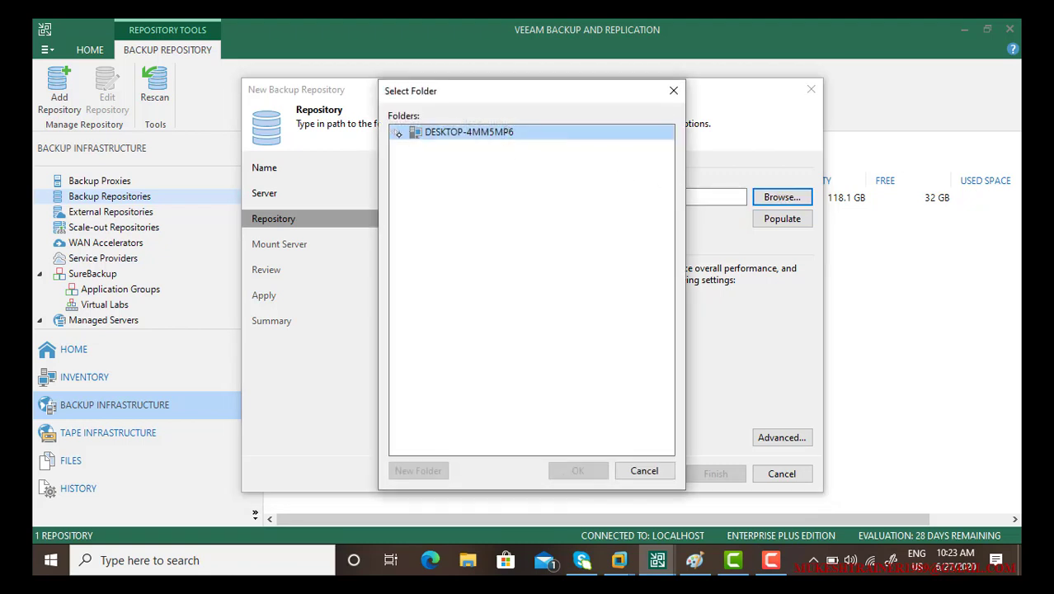
{"action": "left_click", "coordinate": [398, 132]}
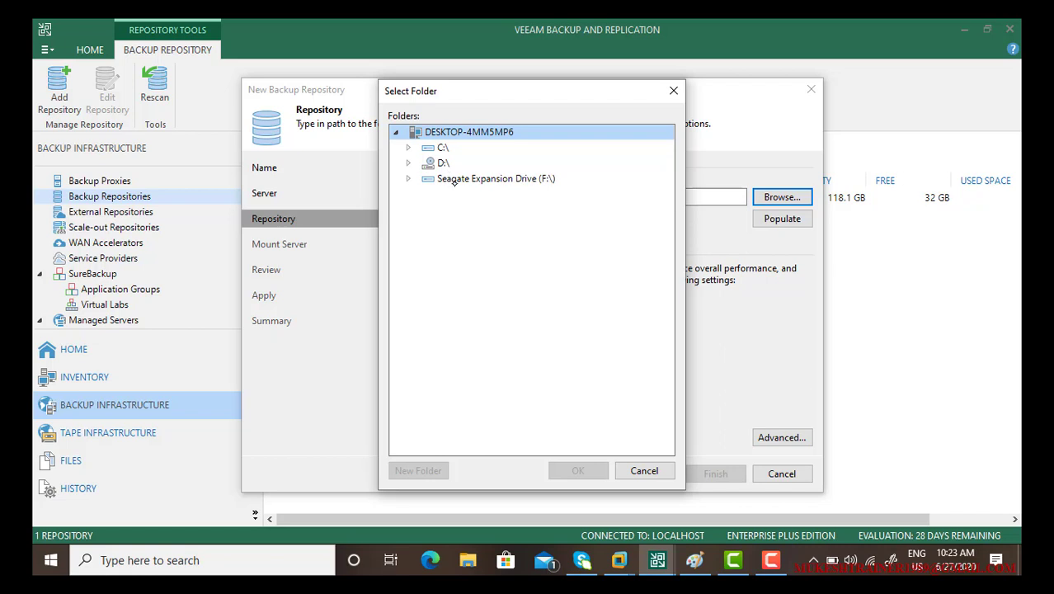
{"action": "double_click", "coordinate": [451, 181]}
{"action": "left_click", "coordinate": [628, 362]}
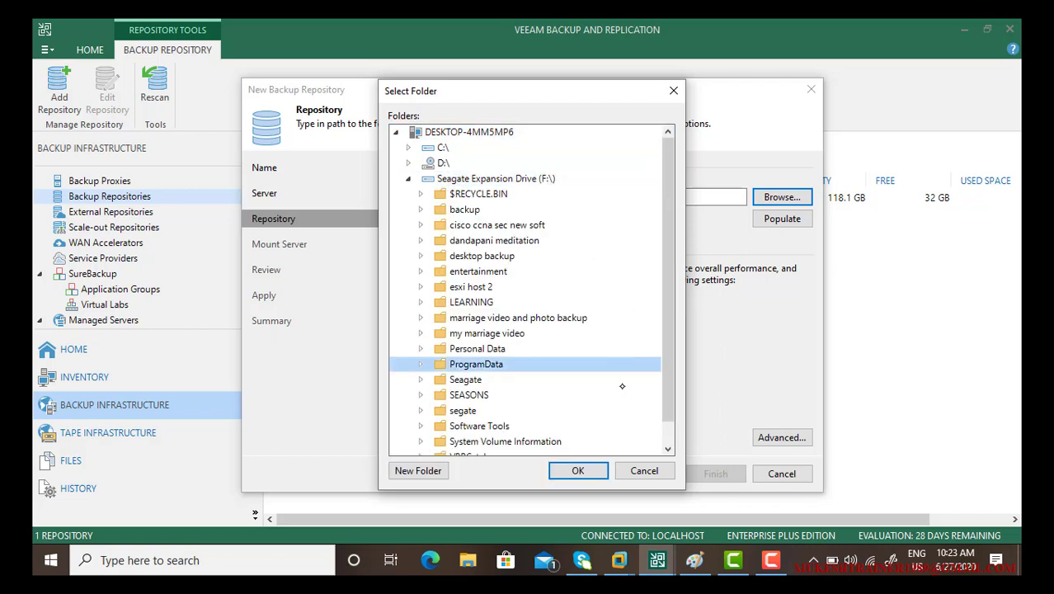
{"action": "left_click", "coordinate": [665, 432]}
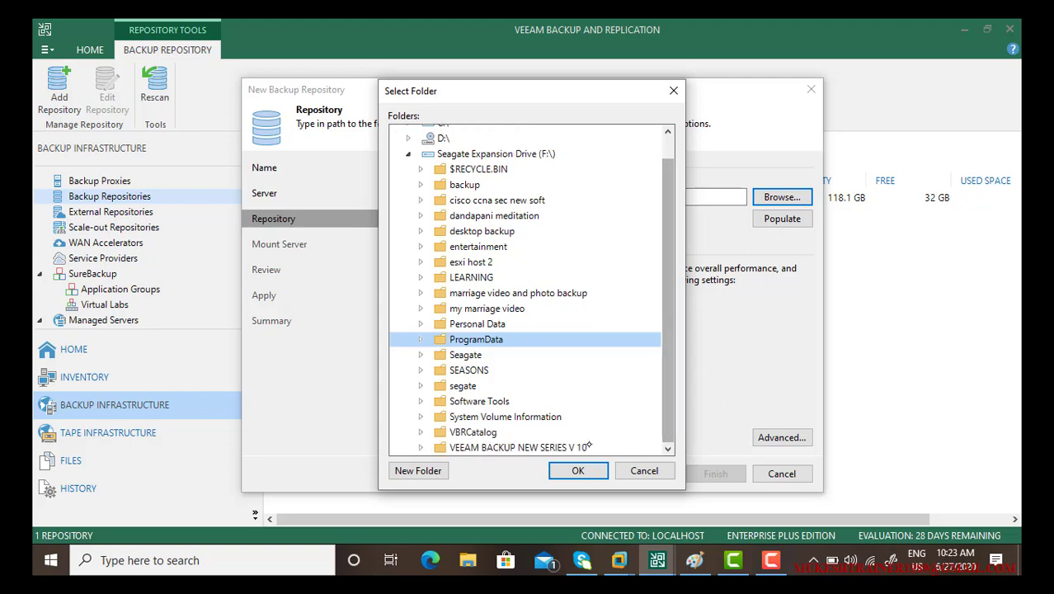
{"action": "left_click", "coordinate": [640, 471]}
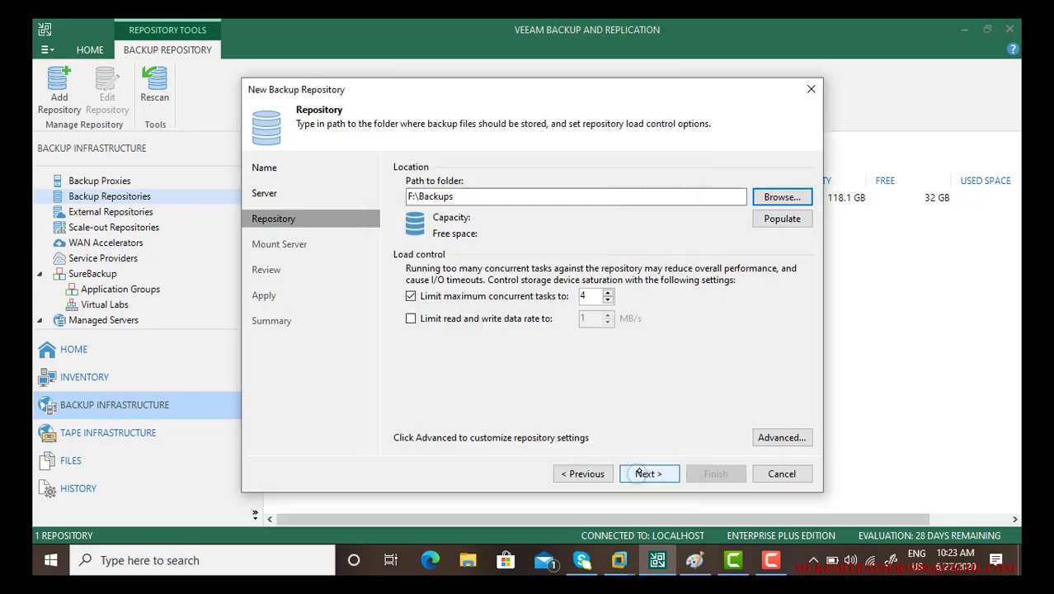
Step: Look over the storage compatibility settings, then accept the F:\Backups folder and default mount server settings to reach the review
{"action": "left_click", "coordinate": [773, 438]}
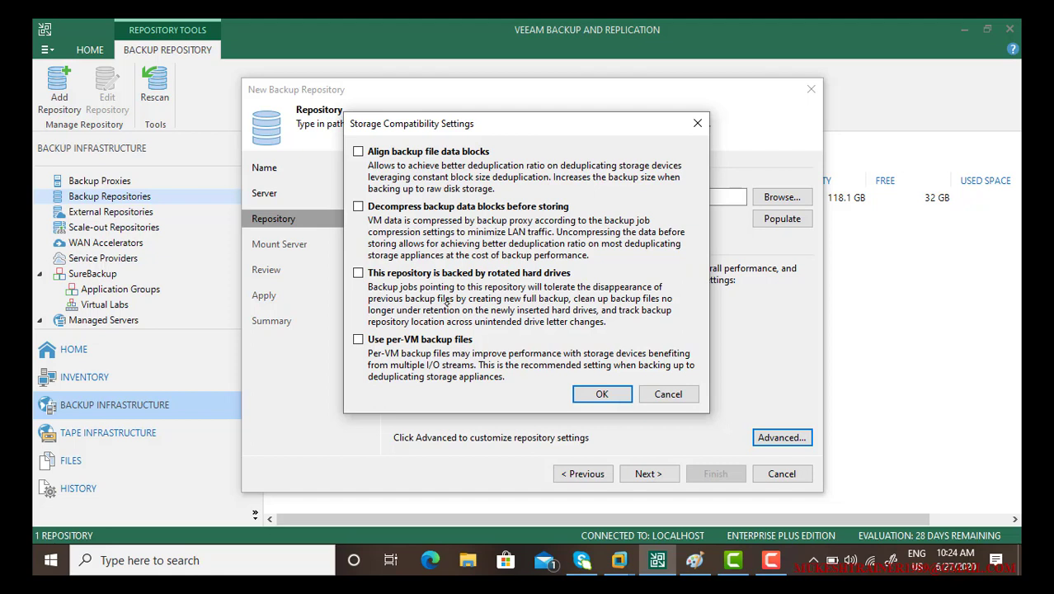
{"action": "left_click", "coordinate": [655, 393]}
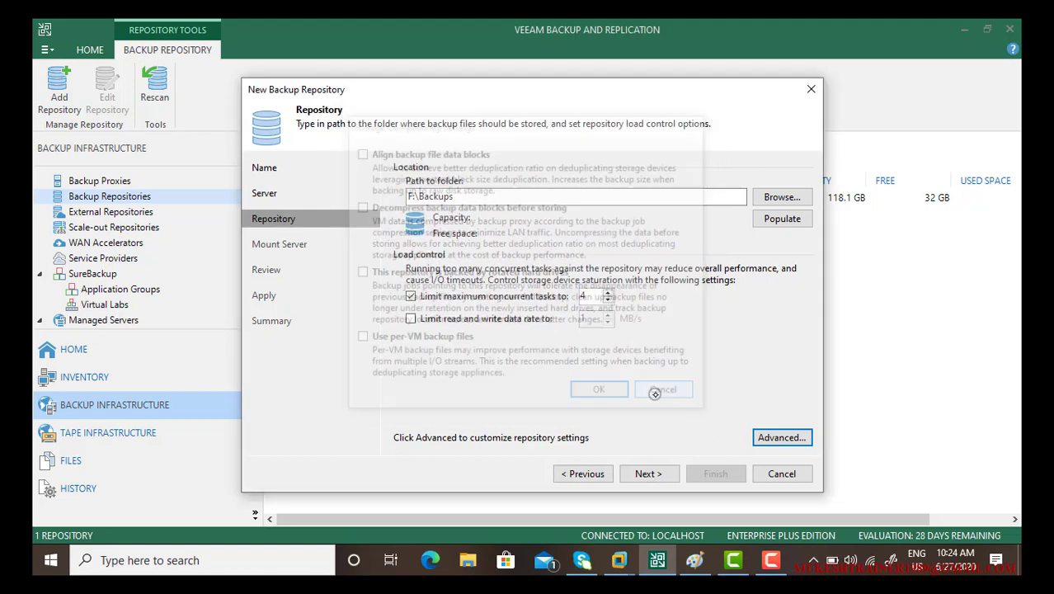
{"action": "left_click", "coordinate": [641, 473]}
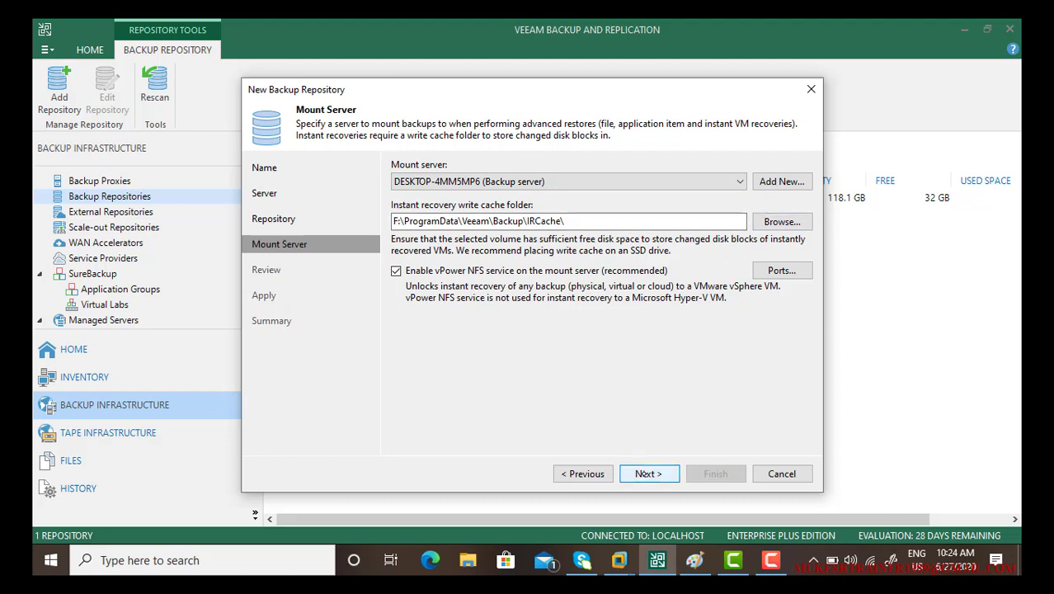
{"action": "left_click", "coordinate": [642, 472]}
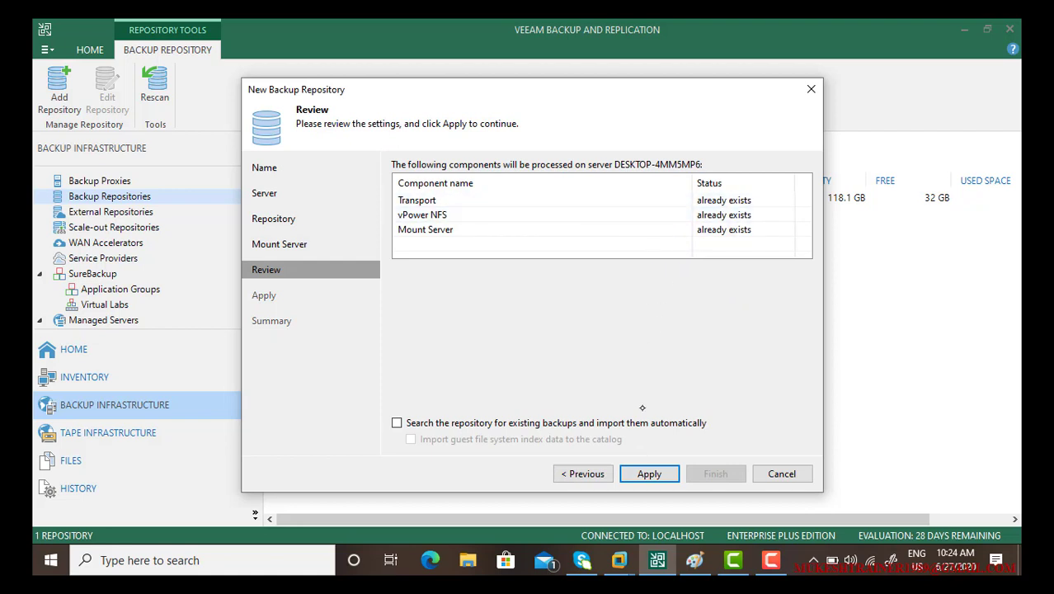
Step: Apply the Backup Repository 1 settings and finish the wizard, declining to move the configuration backup to the new repository
{"action": "left_click", "coordinate": [650, 473]}
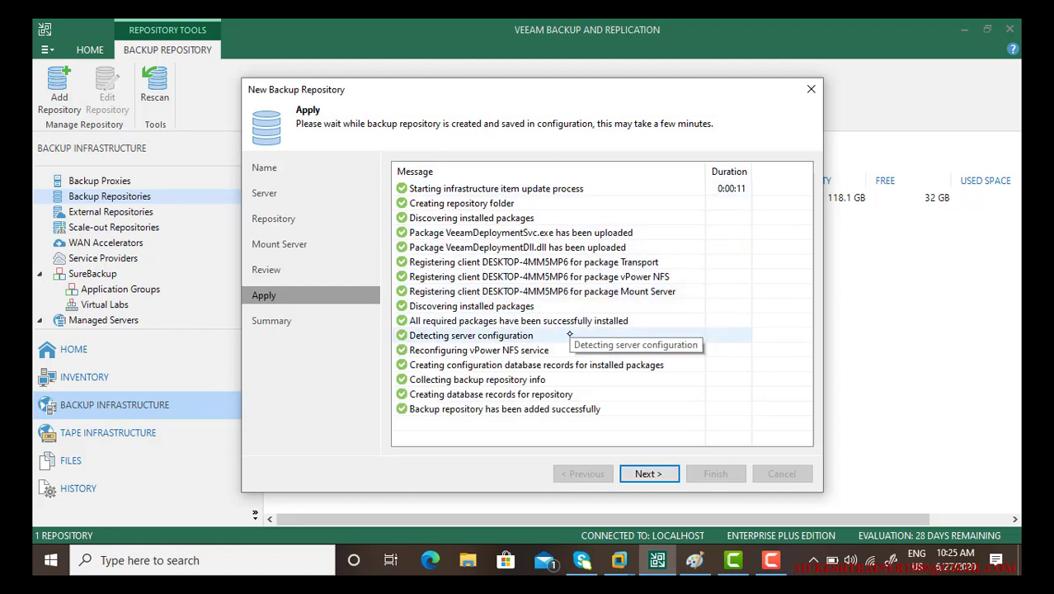
{"action": "left_click", "coordinate": [648, 473]}
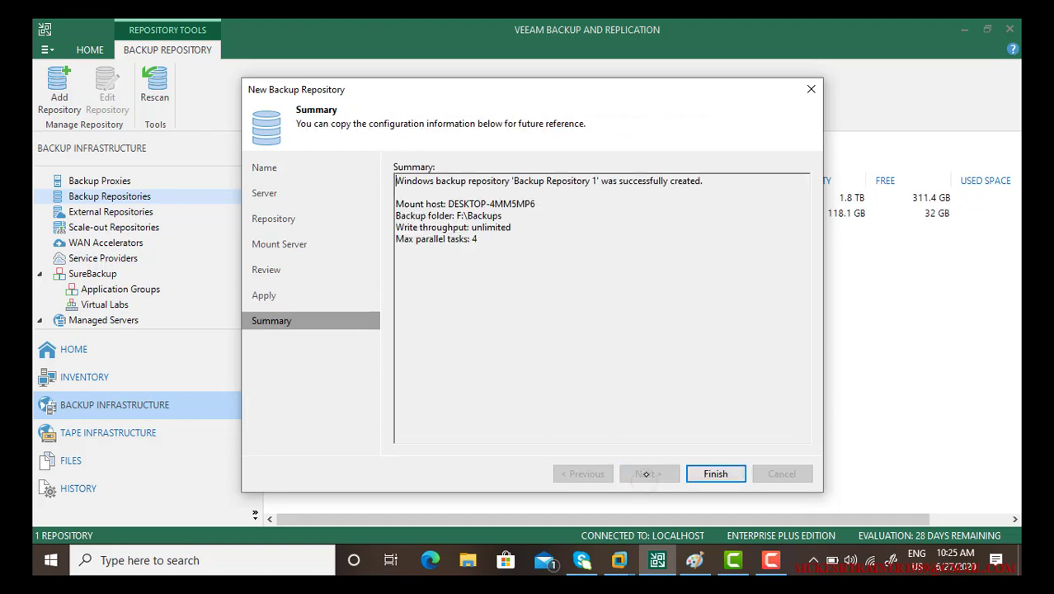
{"action": "left_click", "coordinate": [699, 473]}
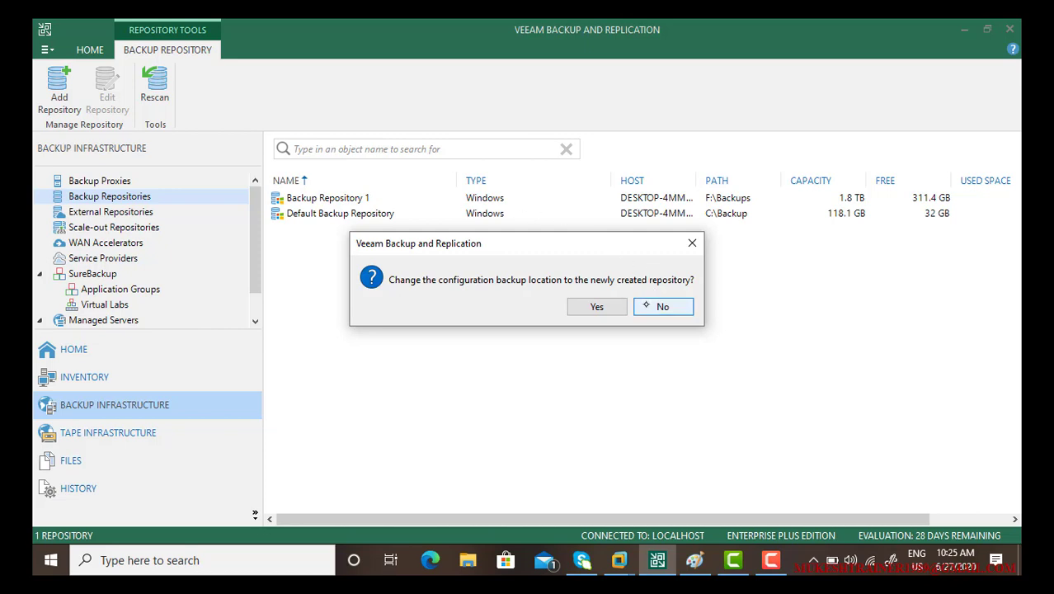
{"action": "left_click", "coordinate": [644, 306]}
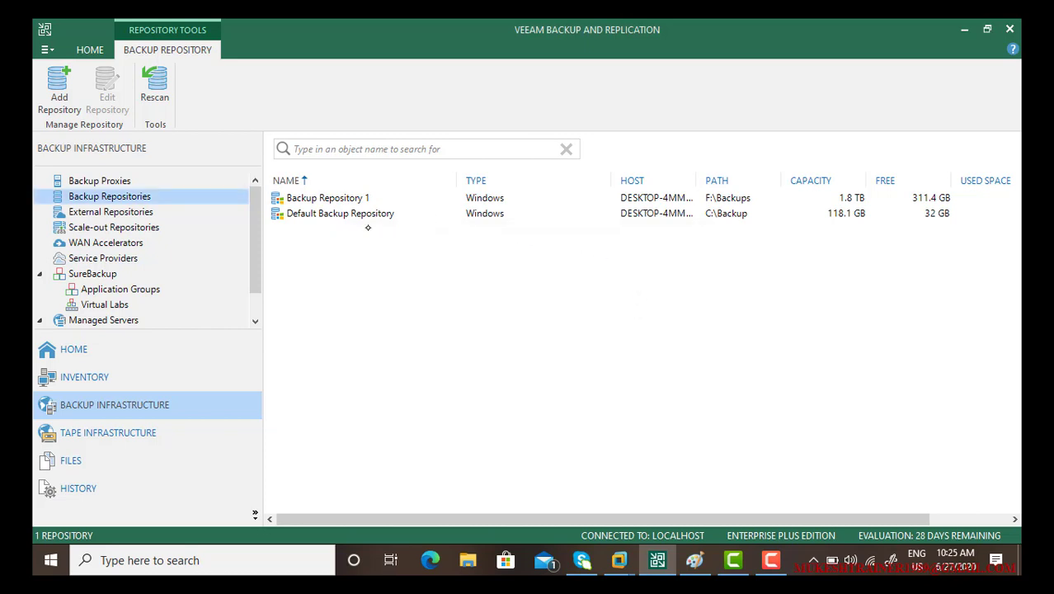
Step: Start another direct attached storage repository for Microsoft Windows, keeping the name Backup Repository 2 and the default description
{"action": "left_click", "coordinate": [59, 91]}
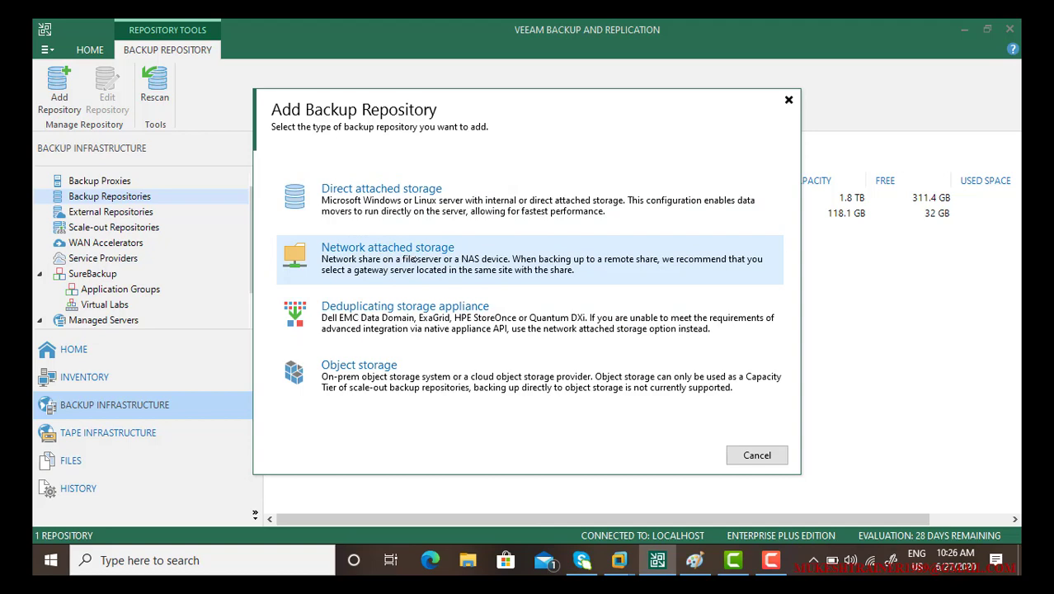
{"action": "left_click", "coordinate": [423, 209]}
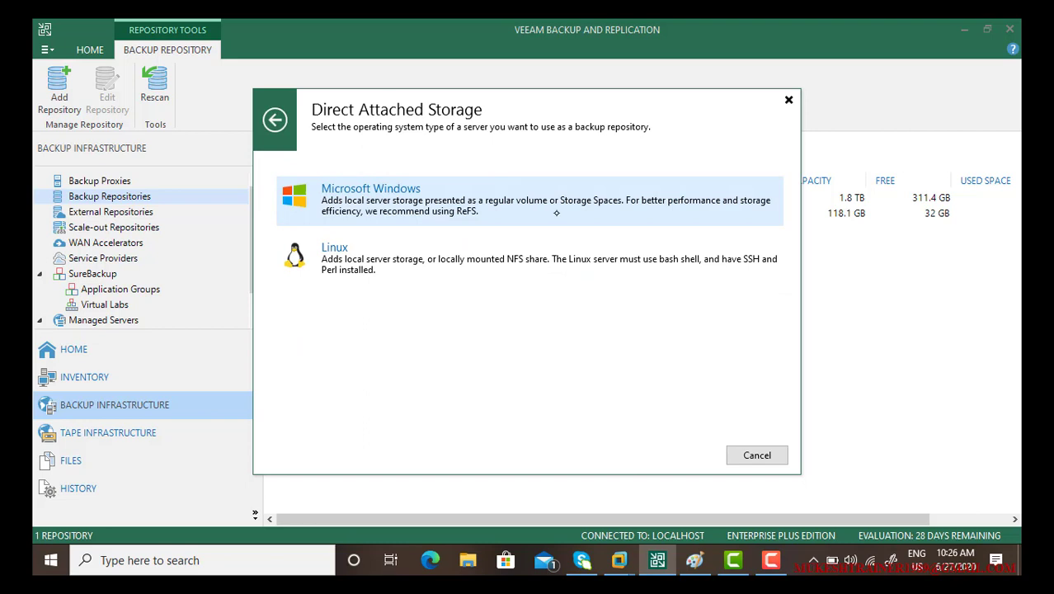
{"action": "left_click", "coordinate": [546, 201]}
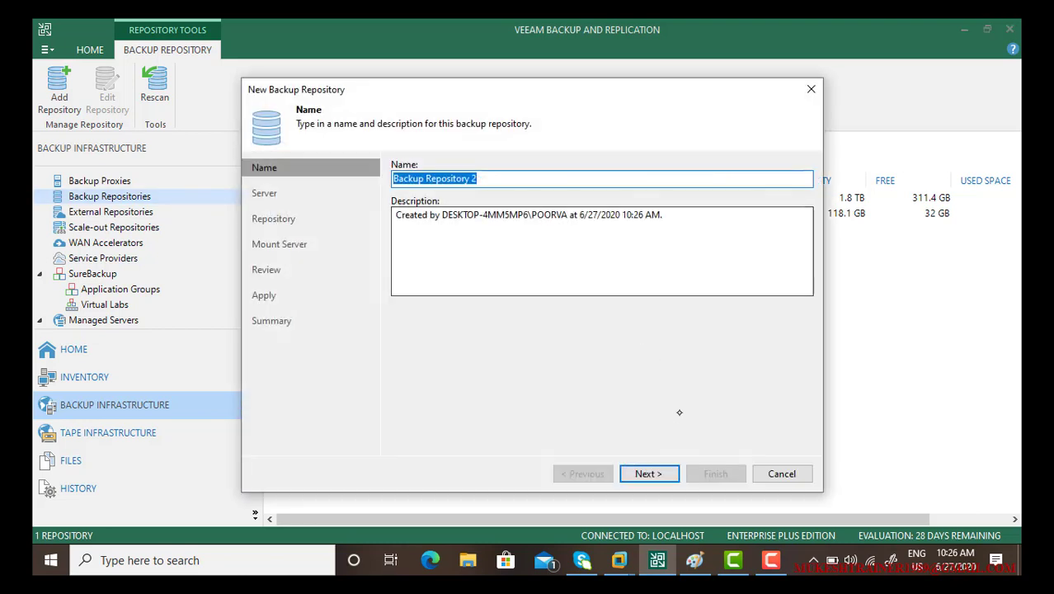
{"action": "left_click", "coordinate": [658, 474]}
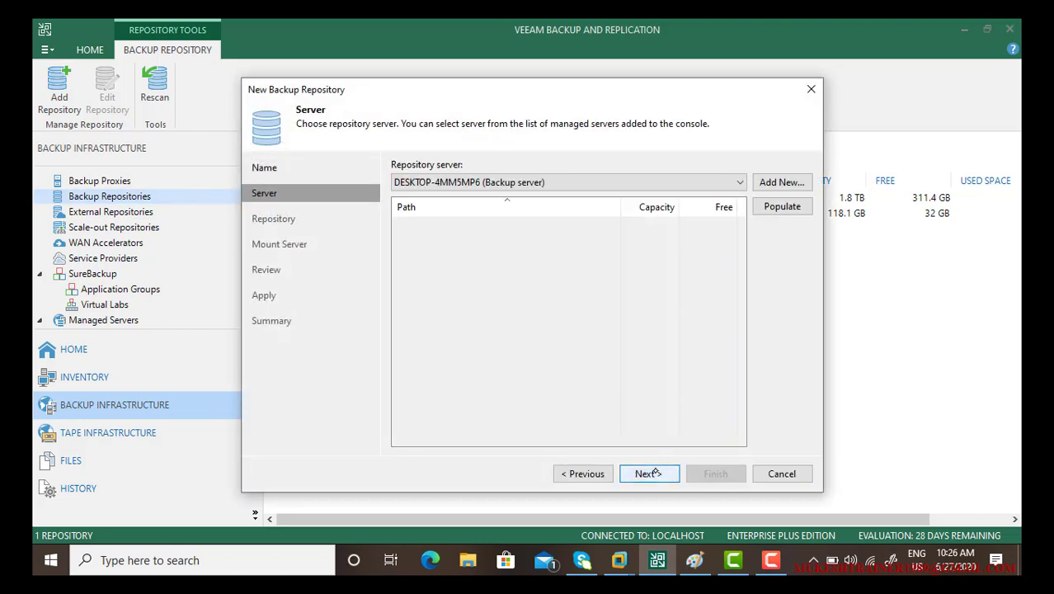
Step: Populate the backup server's volumes and choose the C:\ drive for Backup Repository 2
{"action": "left_click", "coordinate": [782, 208]}
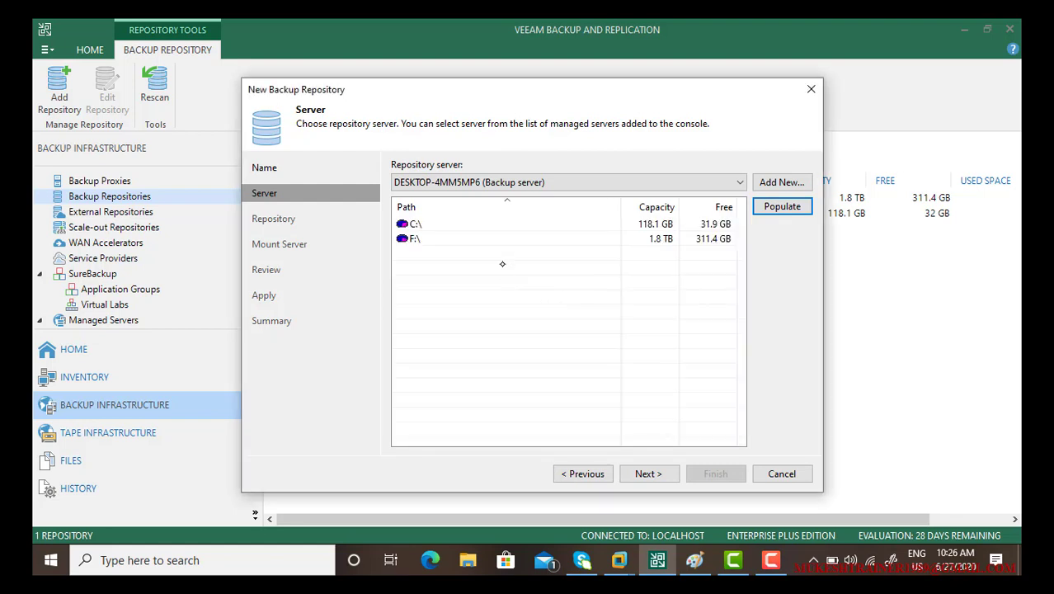
{"action": "left_click", "coordinate": [516, 221]}
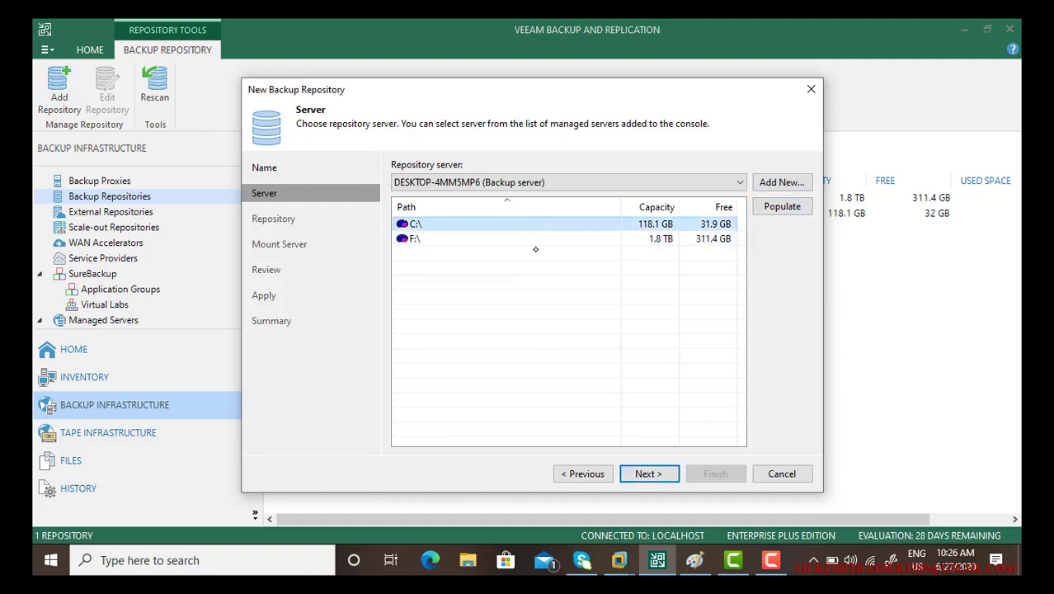
{"action": "left_click", "coordinate": [651, 474]}
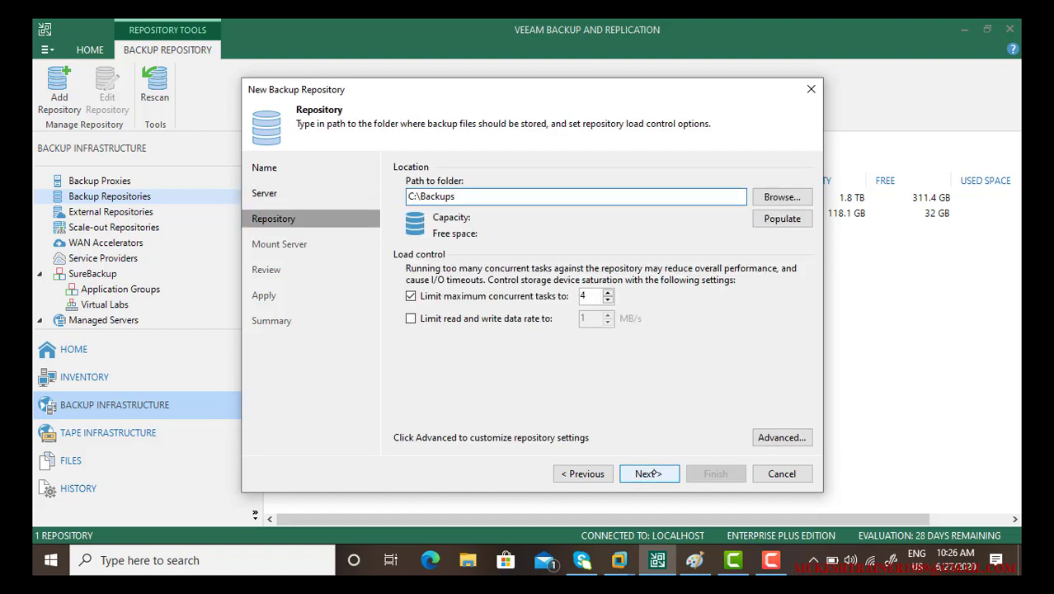
Step: Accept the C:\Backups folder and default mount server settings, then apply them and finish creating Backup Repository 2
{"action": "left_click", "coordinate": [650, 475]}
{"action": "left_click", "coordinate": [650, 475]}
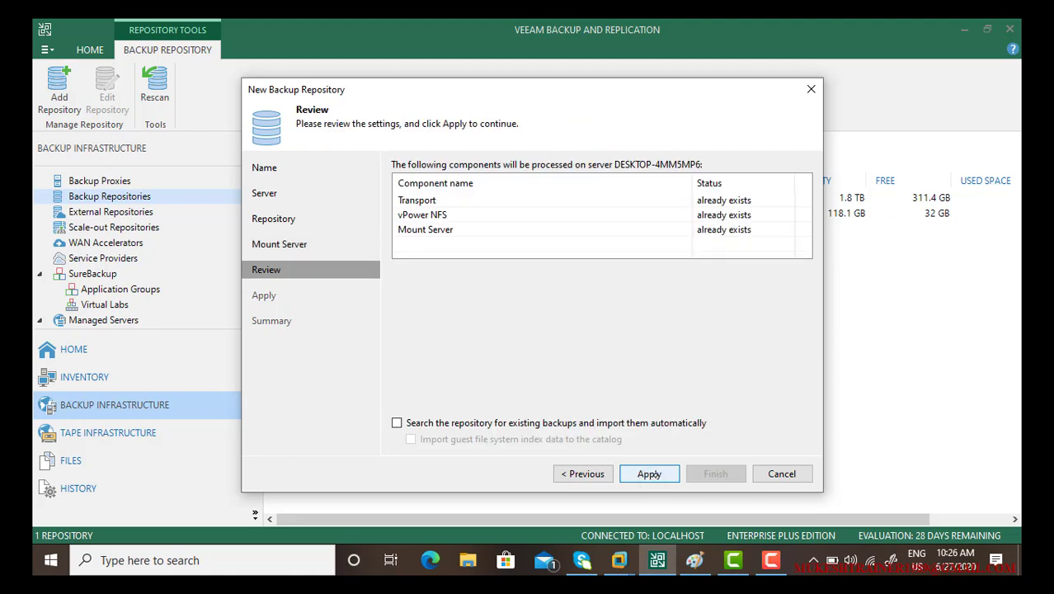
{"action": "left_click", "coordinate": [650, 474]}
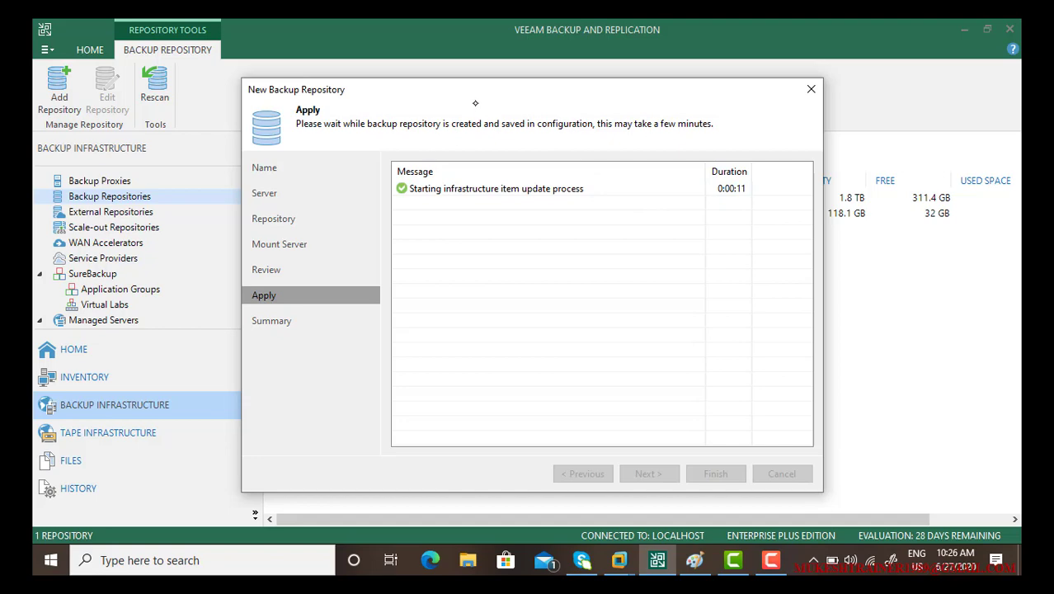
{"action": "left_click_drag", "start_coordinate": [464, 99], "coordinate": [561, 87]}
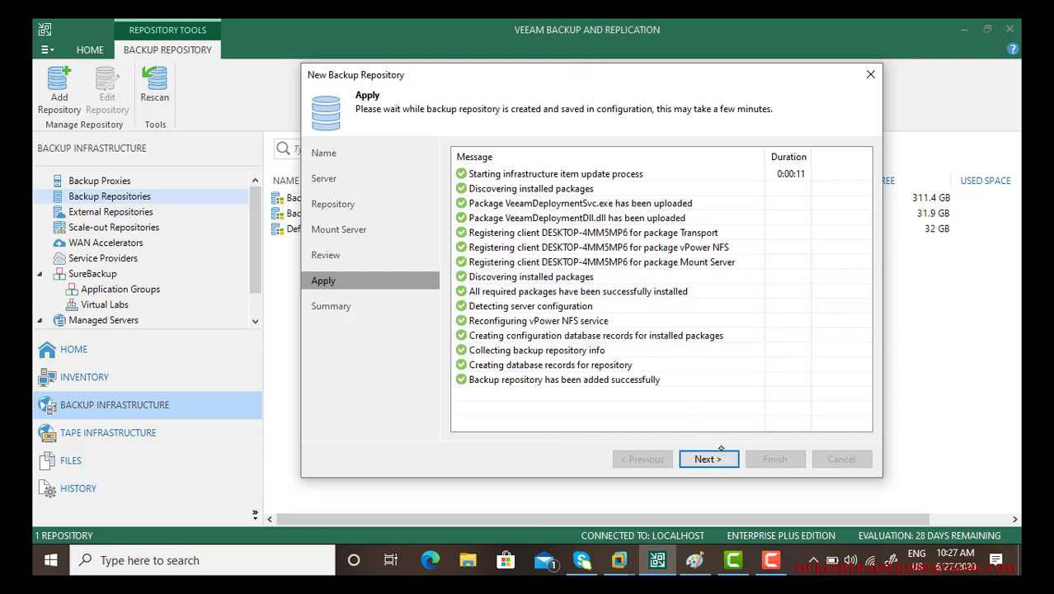
{"action": "left_click", "coordinate": [707, 459]}
{"action": "left_click", "coordinate": [775, 459]}
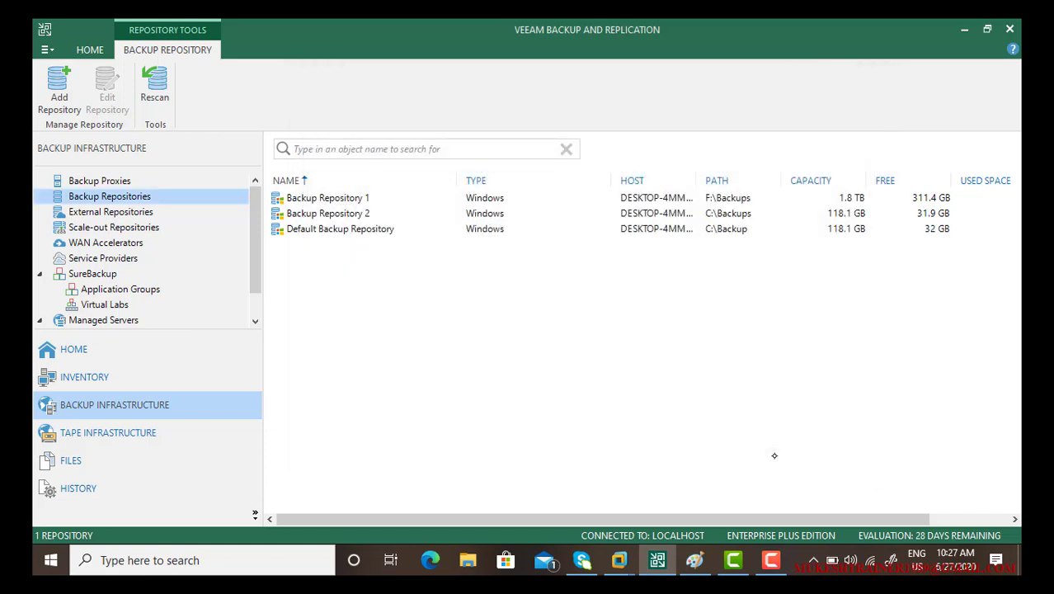
Step: Compare the paths, capacity and free space of Backup Repository 1, Backup Repository 2 and the Default Backup Repository
{"action": "left_click", "coordinate": [330, 212]}
{"action": "left_click", "coordinate": [334, 200]}
{"action": "left_click", "coordinate": [332, 212]}
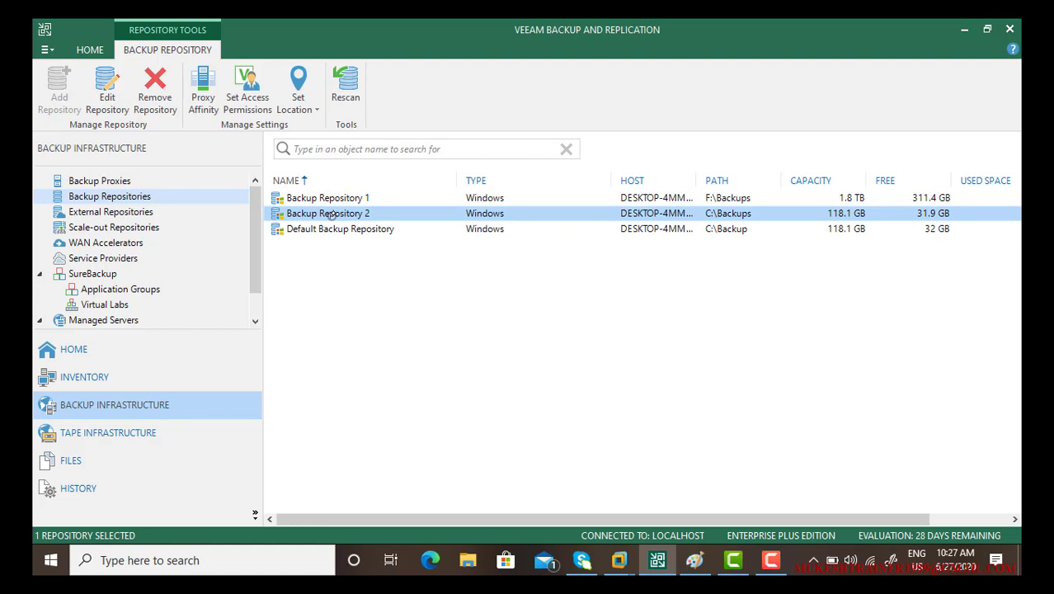
{"action": "left_click", "coordinate": [335, 200]}
{"action": "left_click", "coordinate": [347, 214]}
{"action": "left_click", "coordinate": [316, 199]}
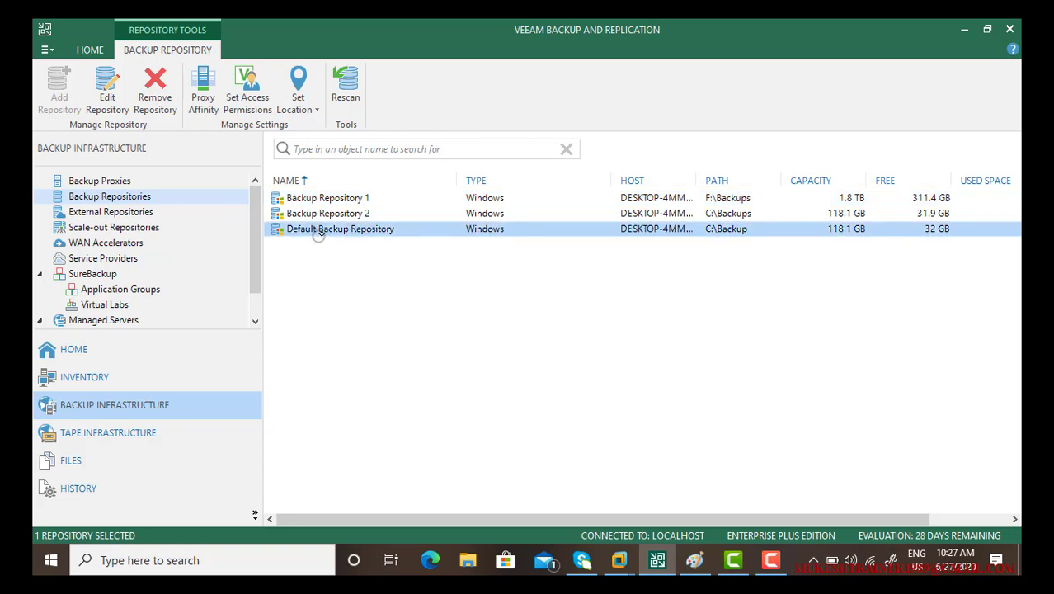
{"action": "left_click", "coordinate": [318, 234]}
{"action": "left_click", "coordinate": [350, 211]}
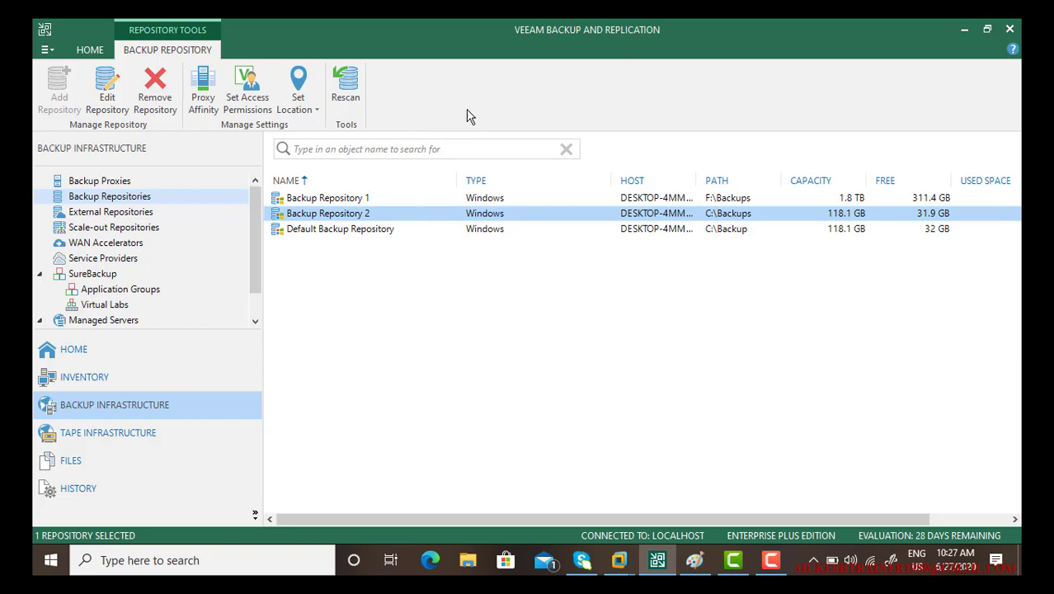
Step: Examine the repository and mount server settings in Backup Repository 2's properties, then exit without applying changes
{"action": "right_click", "coordinate": [372, 225]}
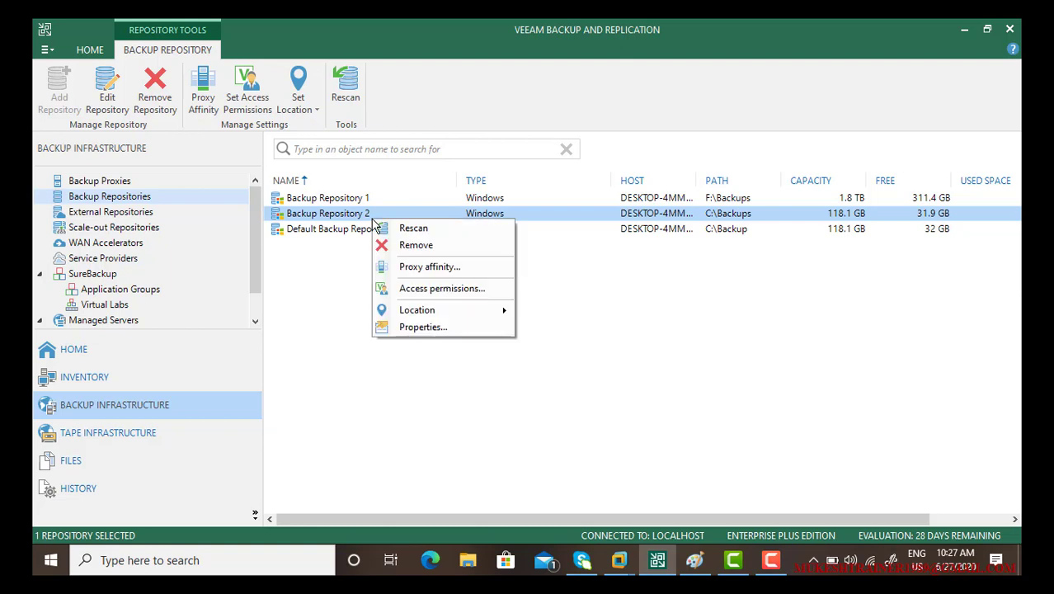
{"action": "mouse_move", "coordinate": [398, 317]}
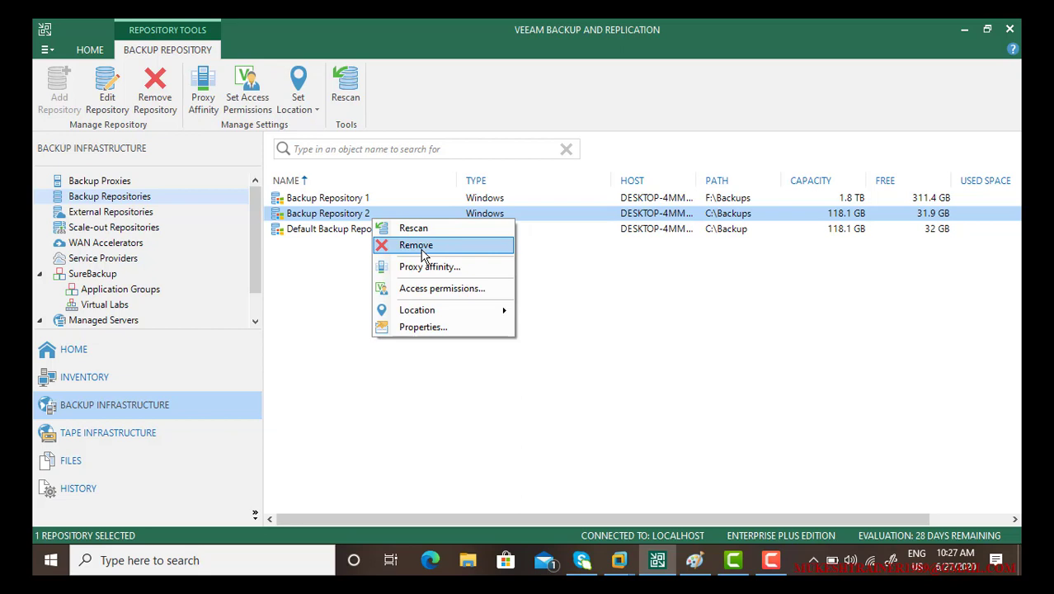
{"action": "left_click", "coordinate": [416, 327]}
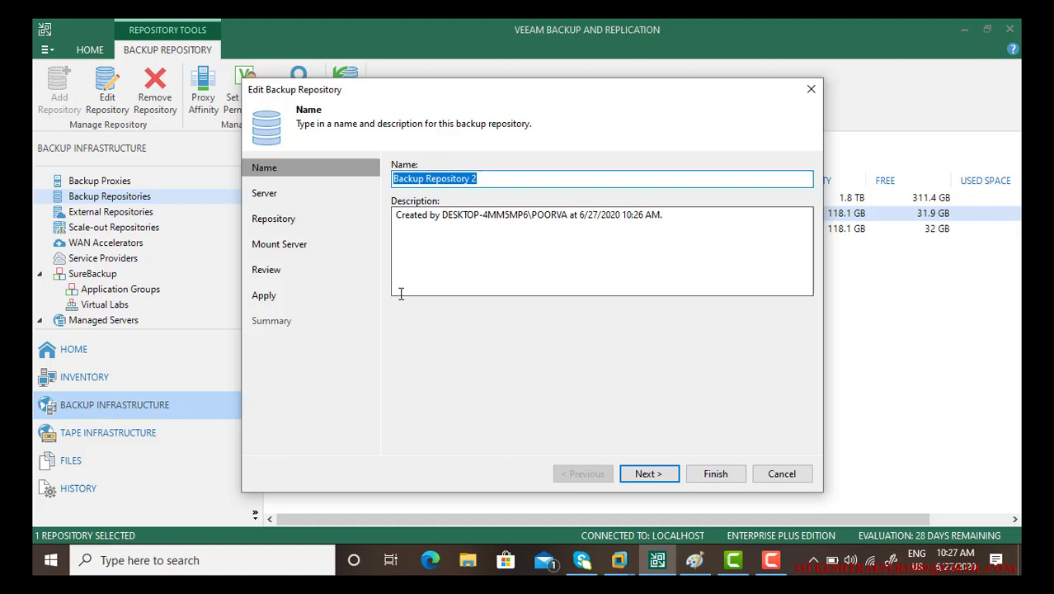
{"action": "left_click", "coordinate": [278, 221]}
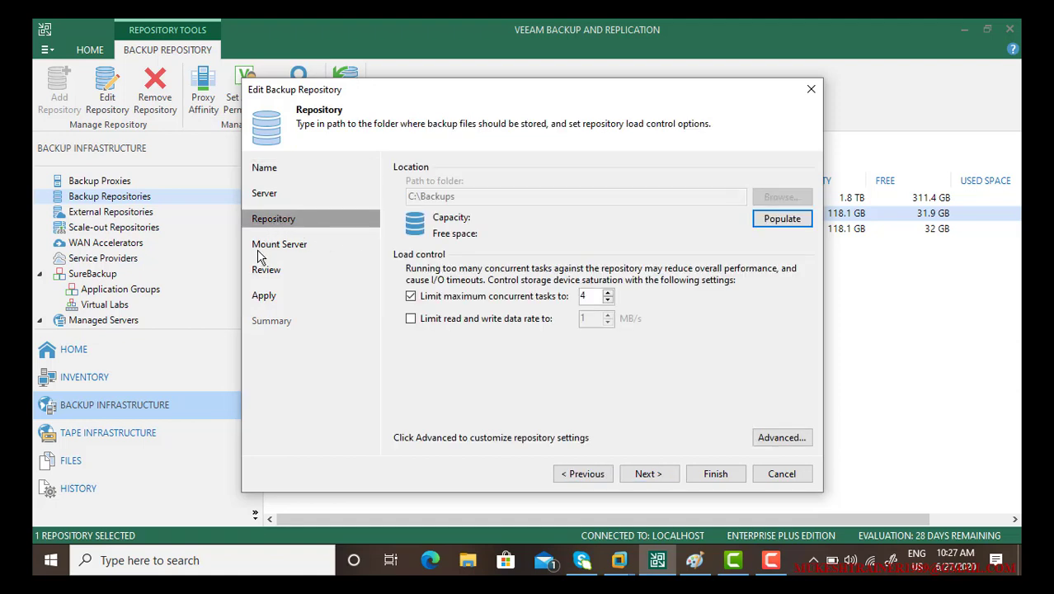
{"action": "left_click", "coordinate": [265, 245]}
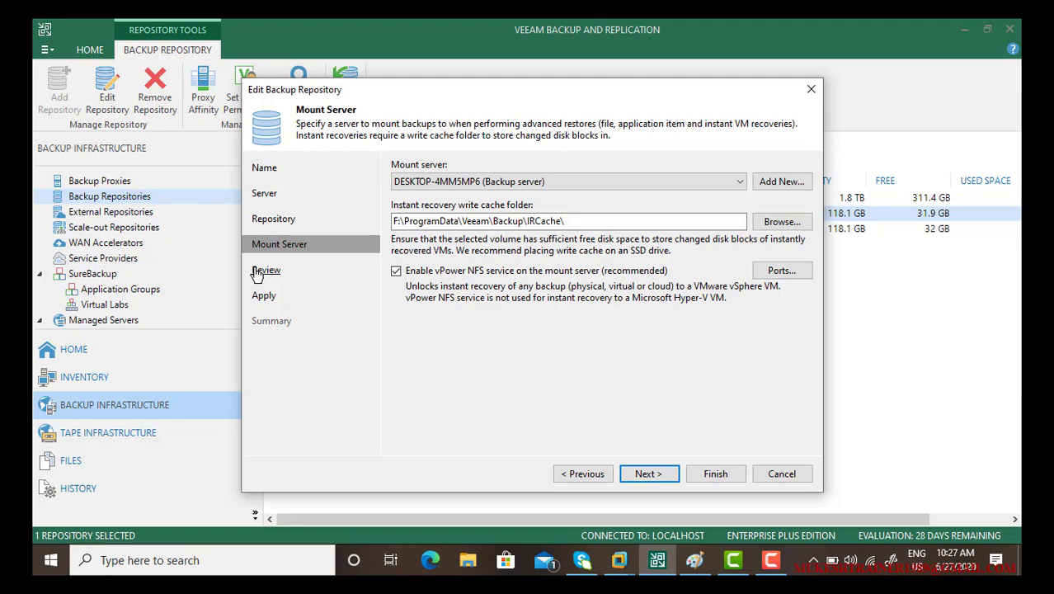
{"action": "left_click", "coordinate": [808, 475]}
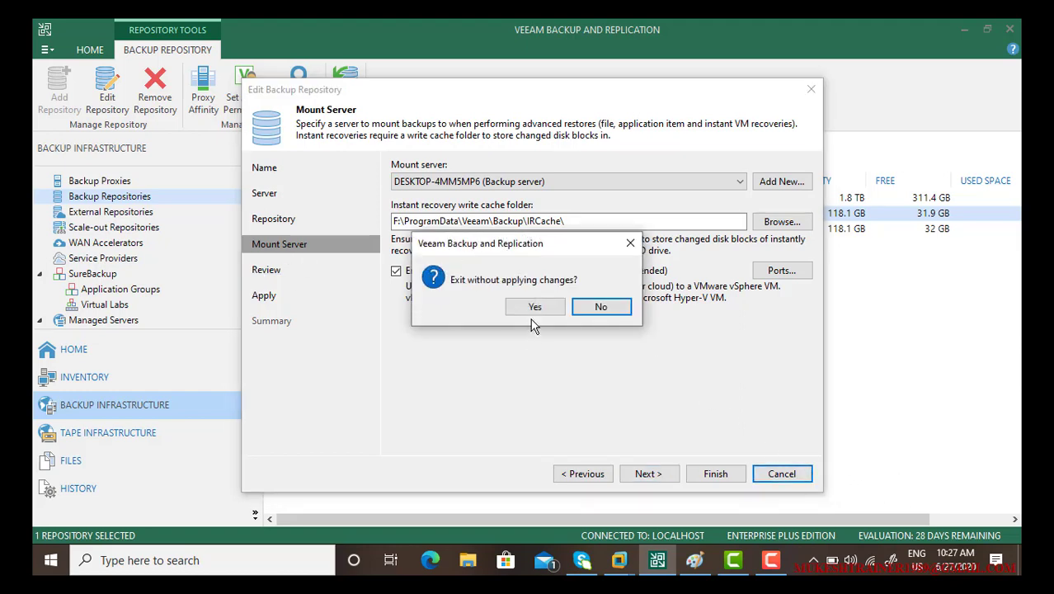
{"action": "left_click", "coordinate": [535, 308]}
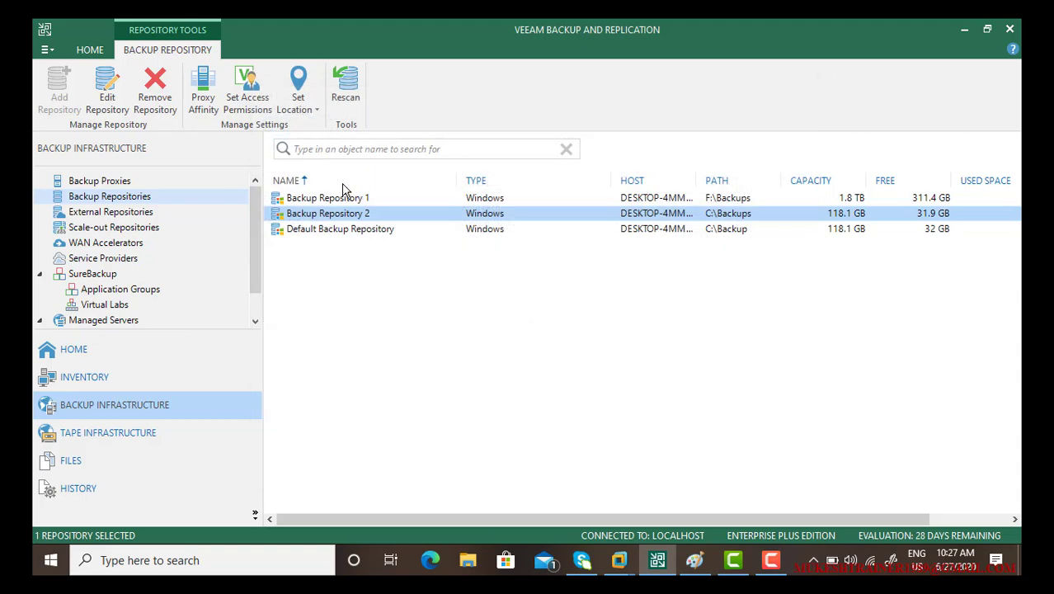
Step: Examine the server and repository settings in the Default Backup Repository's properties, then exit without applying changes
{"action": "right_click", "coordinate": [333, 232]}
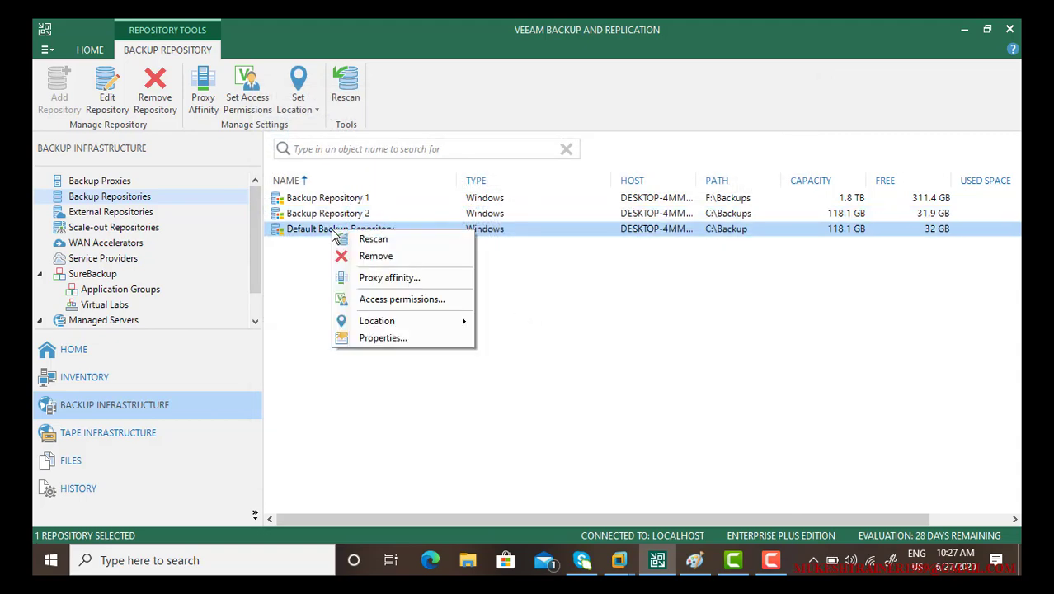
{"action": "left_click", "coordinate": [378, 339]}
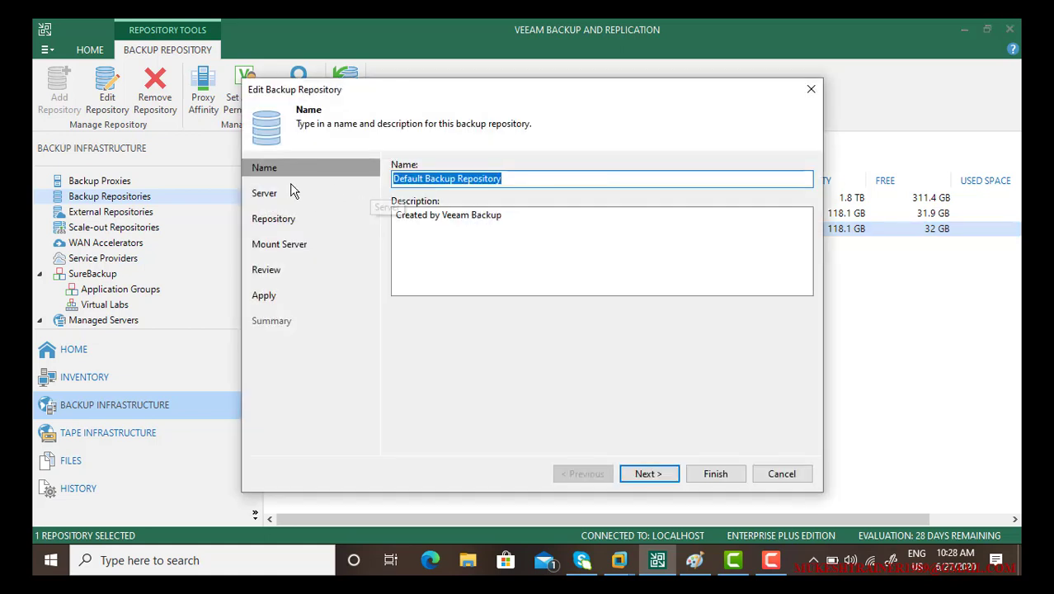
{"action": "left_click", "coordinate": [267, 194]}
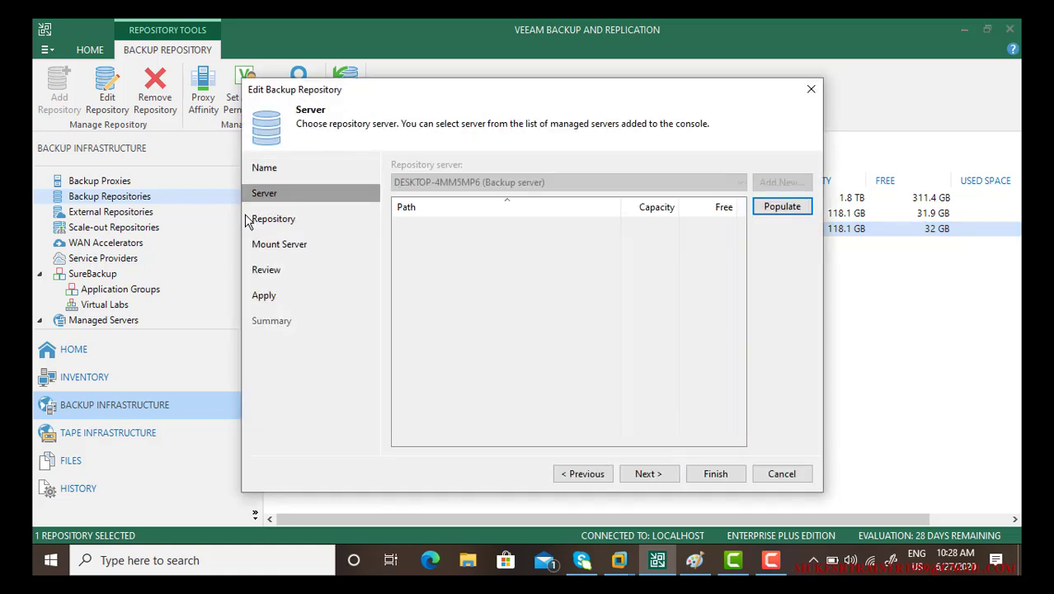
{"action": "left_click", "coordinate": [250, 220]}
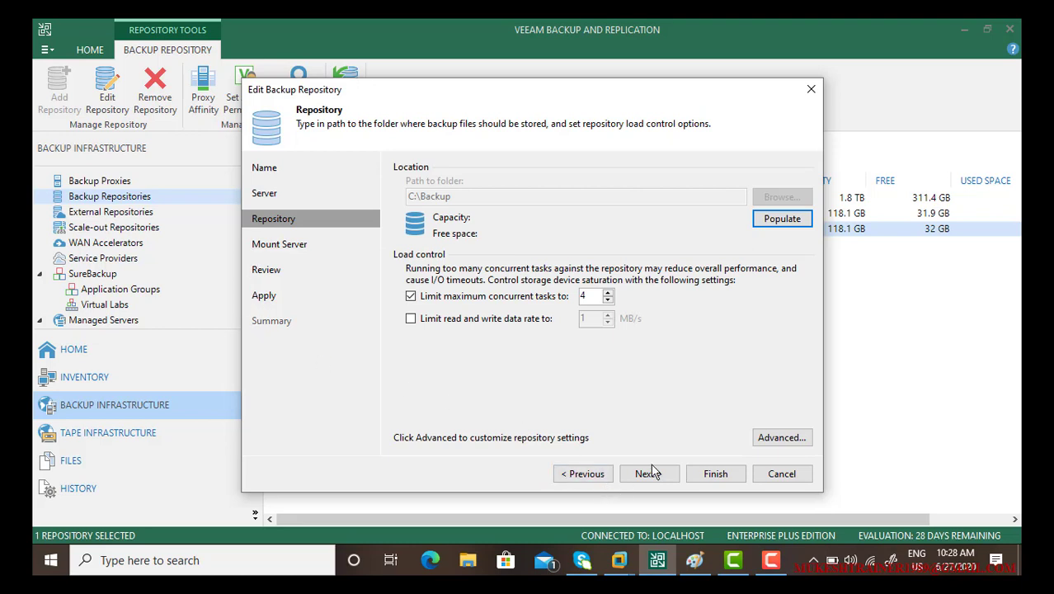
{"action": "left_click", "coordinate": [779, 475]}
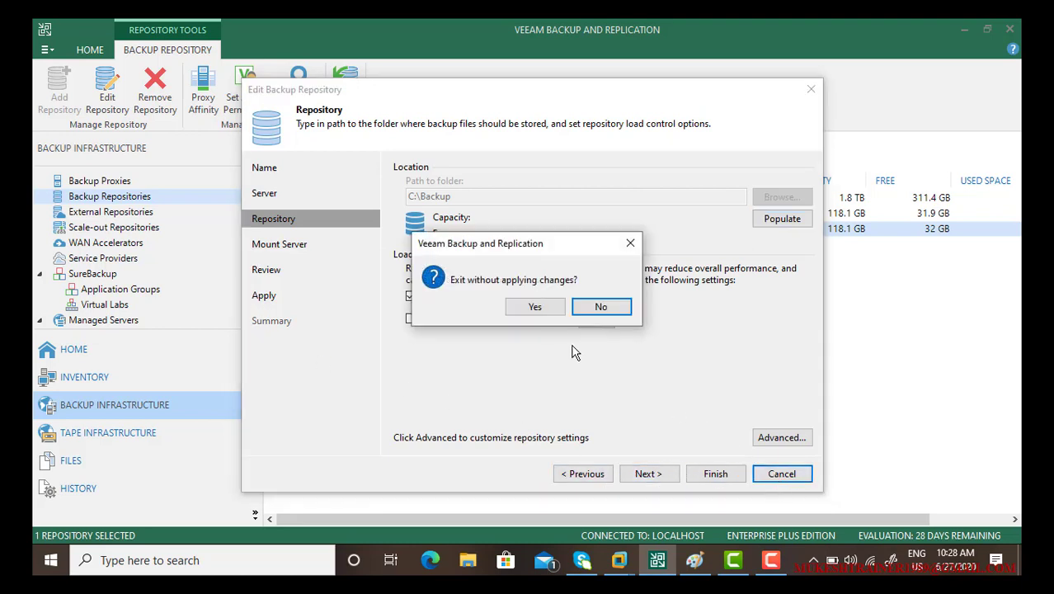
{"action": "left_click", "coordinate": [536, 308]}
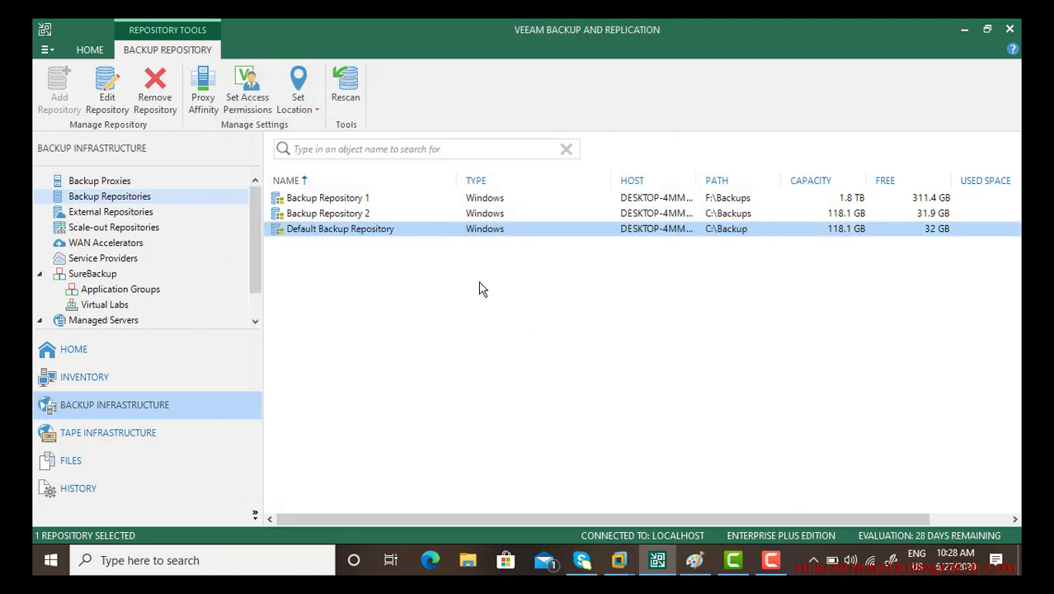